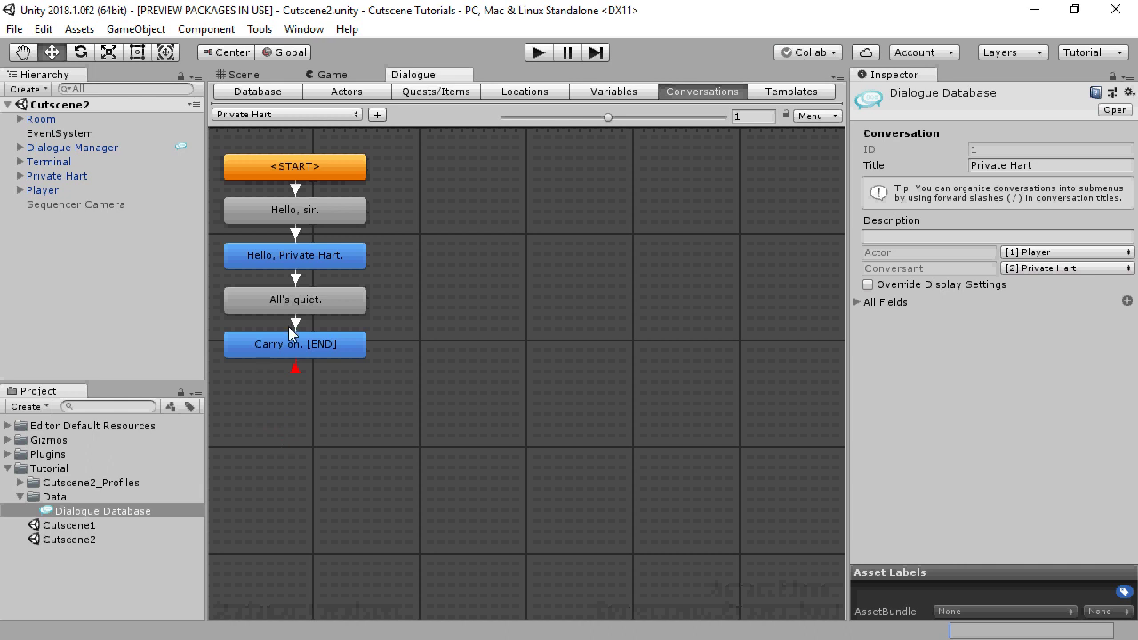
Enter Camera(Closeup,speaker,1) as the sequence of Private Hart's 'Hello, sir.' entry.
{"action": "left_click", "coordinate": [320, 210]}
{"action": "left_click", "coordinate": [948, 340]}
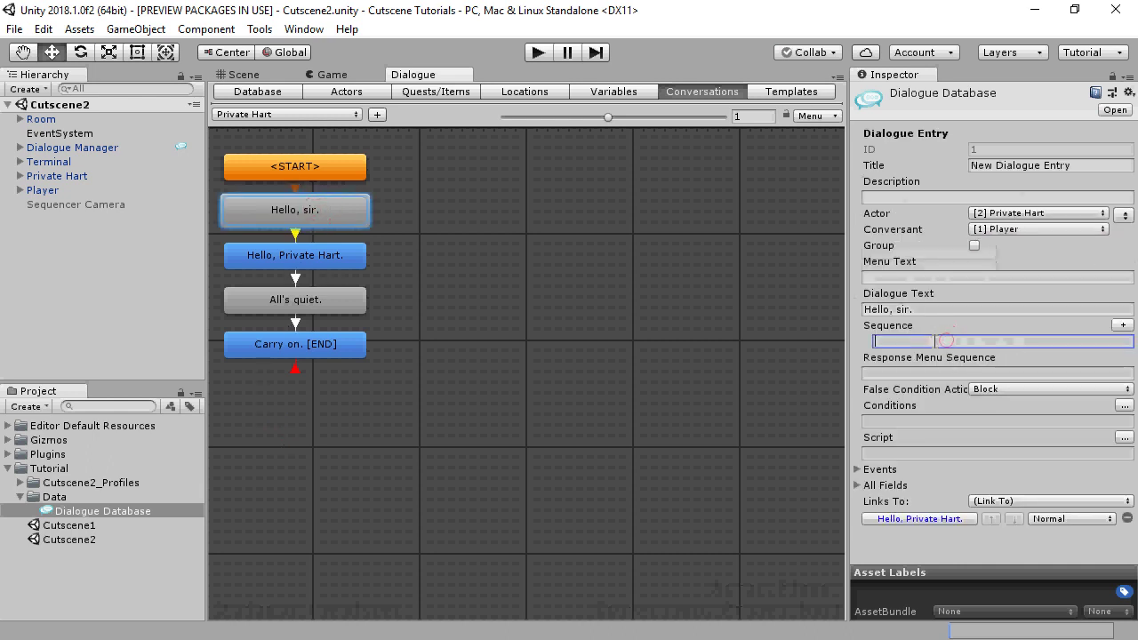
{"action": "type", "text": "Camera(Closeup,speaker,1"}
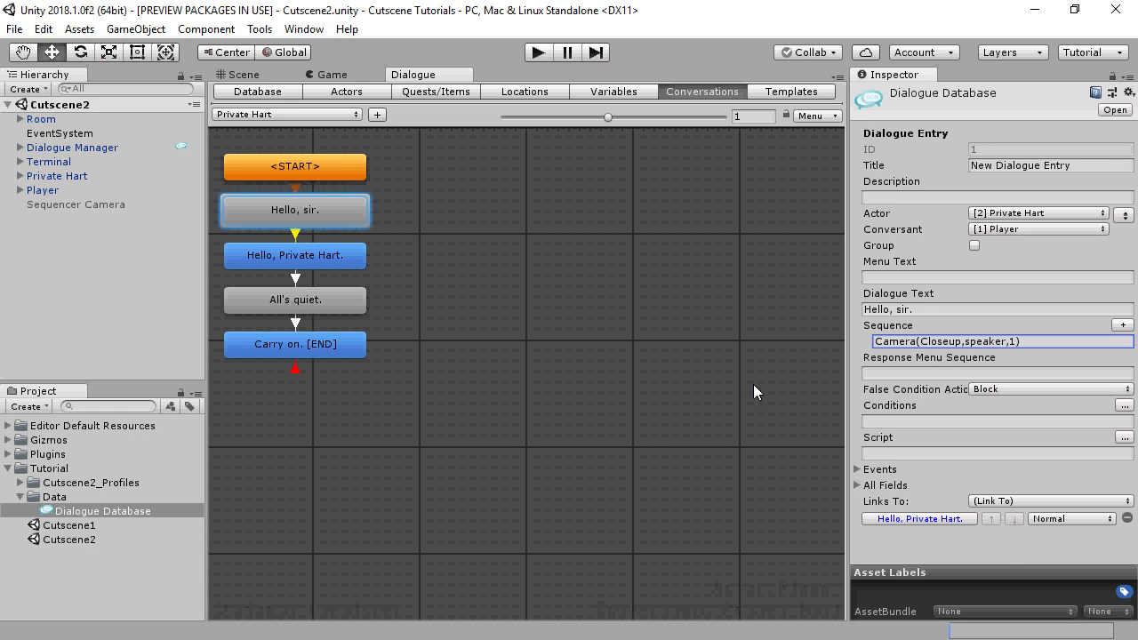
{"action": "left_click", "coordinate": [1045, 346]}
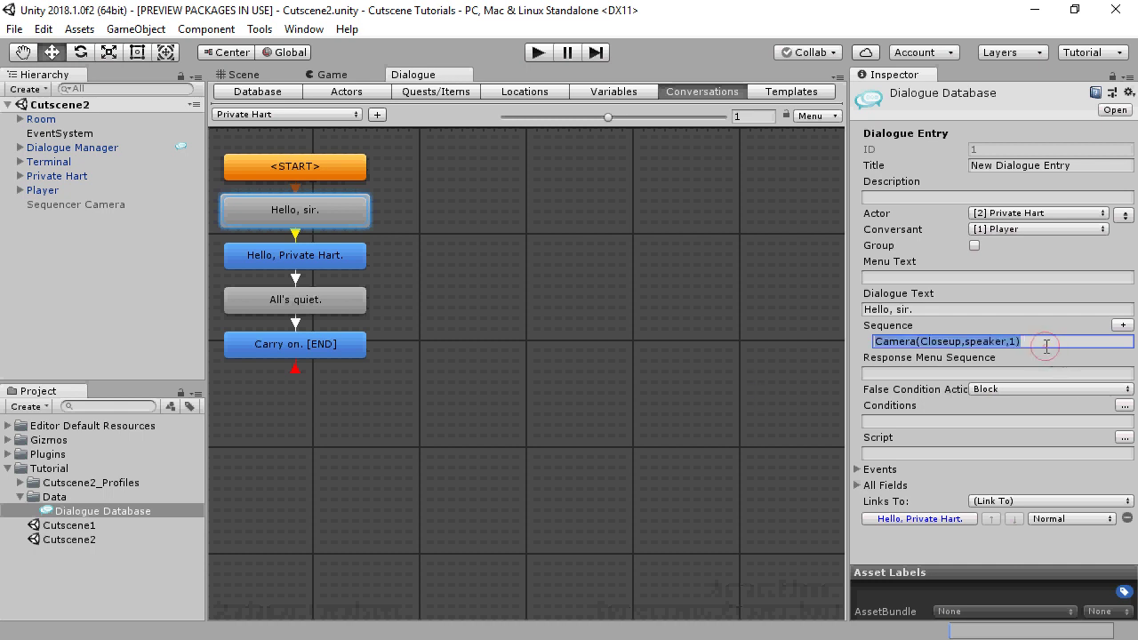
{"action": "left_click", "coordinate": [1047, 346]}
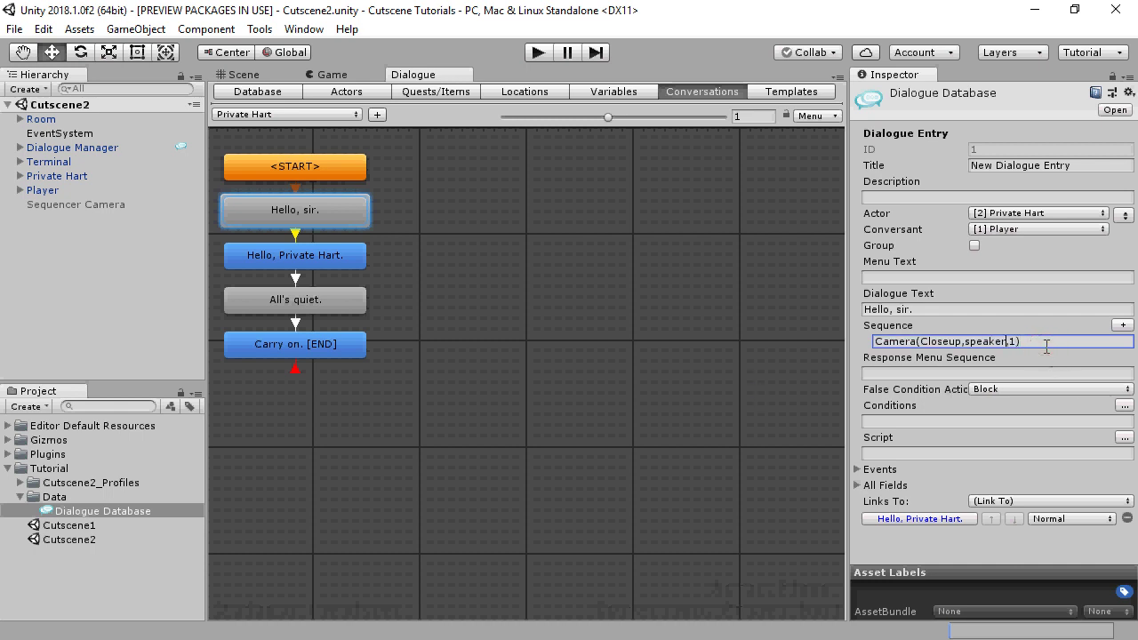
Change the sequence to Camera(Closeup,,1); then Camera(Closeup,listener)@{{end}} on a second line.
{"action": "key", "text": "BackSpace"}
{"action": "key", "text": "BackSpace"}
{"action": "key", "text": "BackSpace"}
{"action": "key", "text": "BackSpace"}
{"action": "key", "text": "BackSpace"}
{"action": "key", "text": "BackSpace"}
{"action": "key", "text": "BackSpace"}
{"action": "key", "text": "Return"}
{"action": "type", "text": "Camera(Cl"}
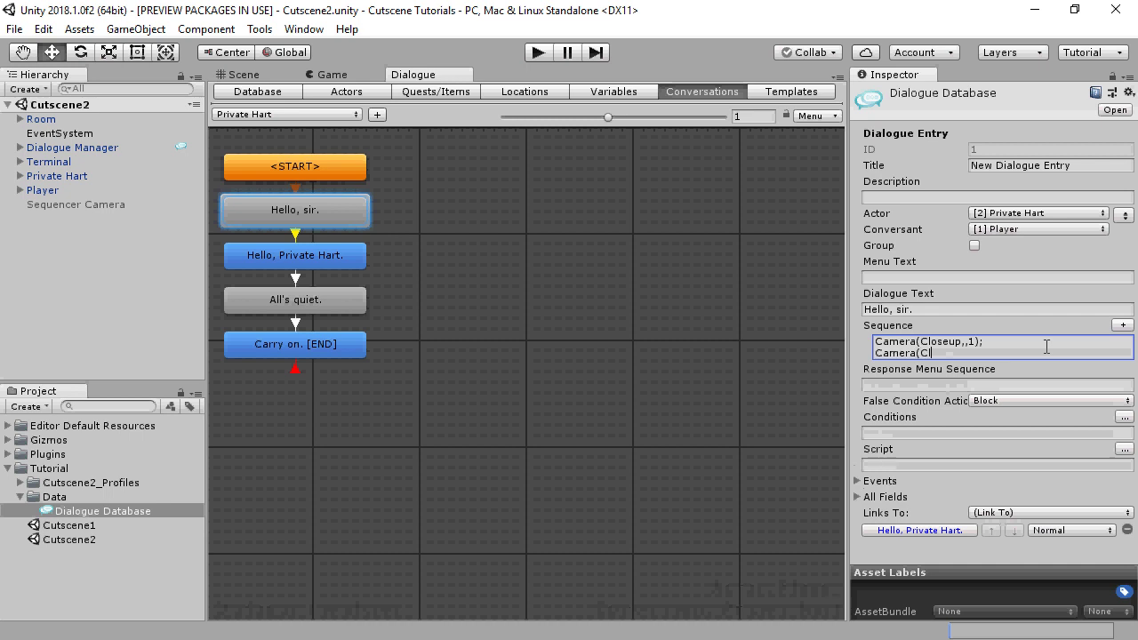
{"action": "type", "text": "oseup,listener"}
{"action": "key", "text": "BackSpace"}
{"action": "key", "text": "BackSpace"}
{"action": "key", "text": "BackSpace"}
{"action": "key", "text": "BackSpace"}
{"action": "key", "text": "BackSpace"}
{"action": "key", "text": "BackSpace"}
{"action": "type", "text": "Player"}
{"action": "key", "text": "BackSpace"}
{"action": "key", "text": "BackSpace"}
{"action": "key", "text": "BackSpace"}
{"action": "key", "text": "BackSpace"}
{"action": "key", "text": "BackSpace"}
{"action": "key", "text": "BackSpace"}
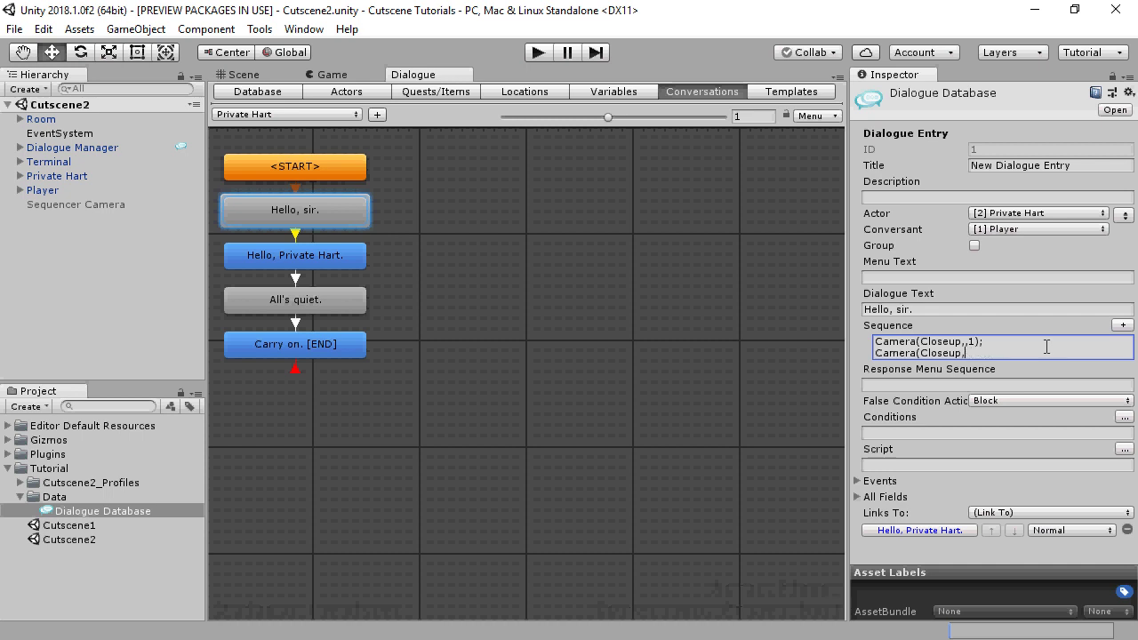
{"action": "type", "text": "liste"}
{"action": "type", "text": "@{{end"}
Play the scene, start Private Hart's conversation with Space, watch the close-up, then stop.
{"action": "left_click", "coordinate": [536, 53]}
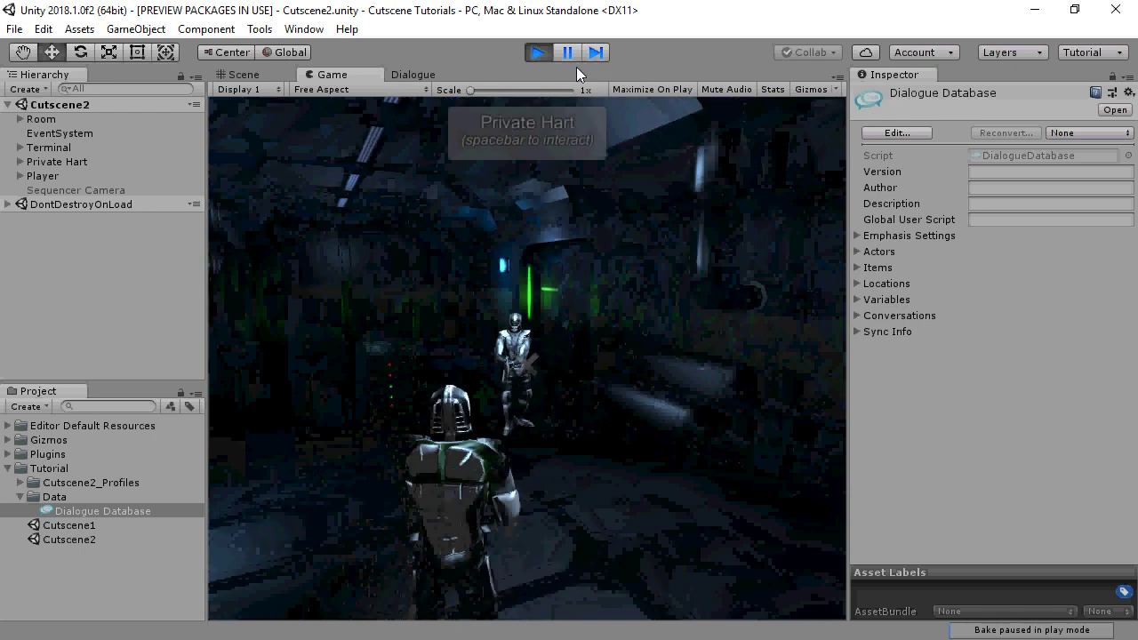
{"action": "key", "text": "space"}
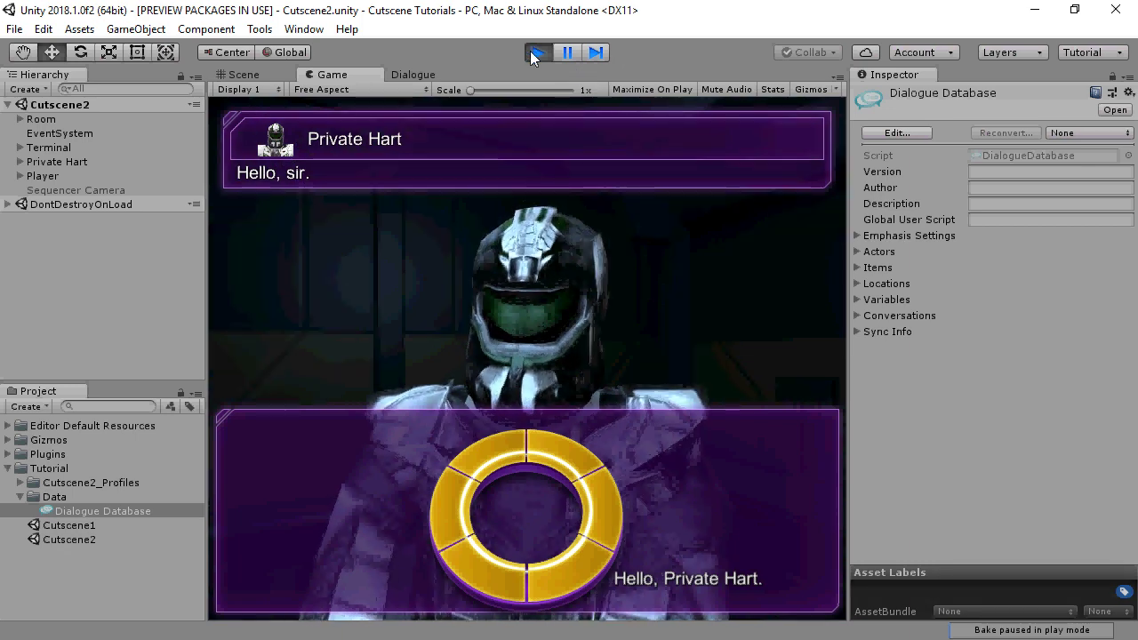
{"action": "left_click", "coordinate": [535, 53]}
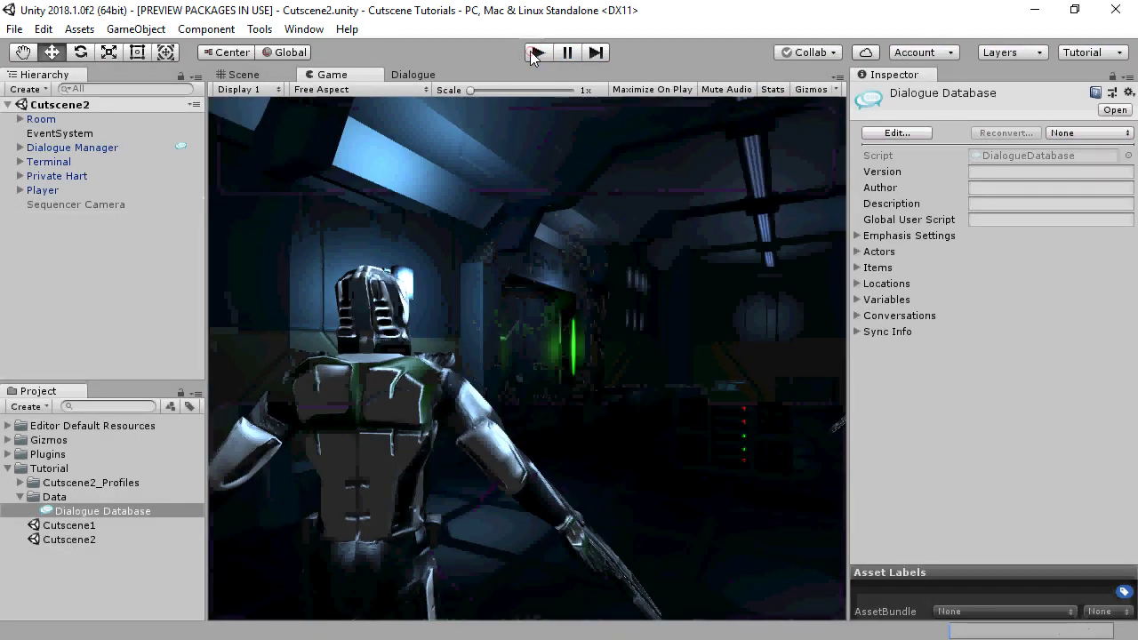
Switch the Dialogue editor to the Terminal conversation and select its 'Beep.' entry.
{"action": "left_click", "coordinate": [420, 75]}
{"action": "left_click", "coordinate": [298, 114]}
{"action": "left_click", "coordinate": [255, 169]}
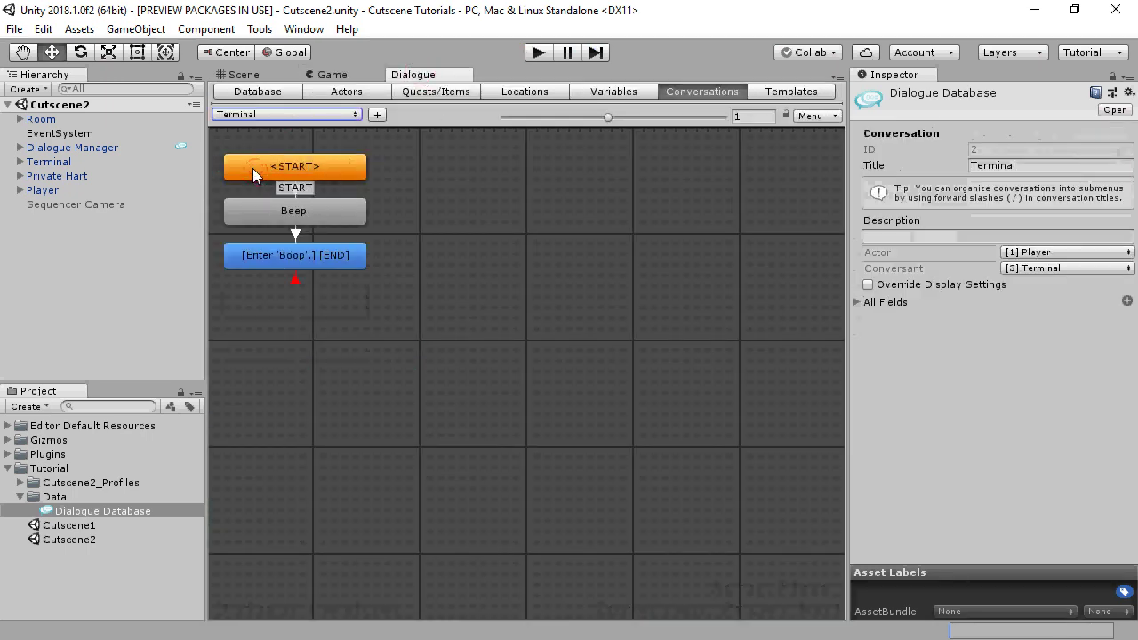
{"action": "left_click", "coordinate": [289, 214]}
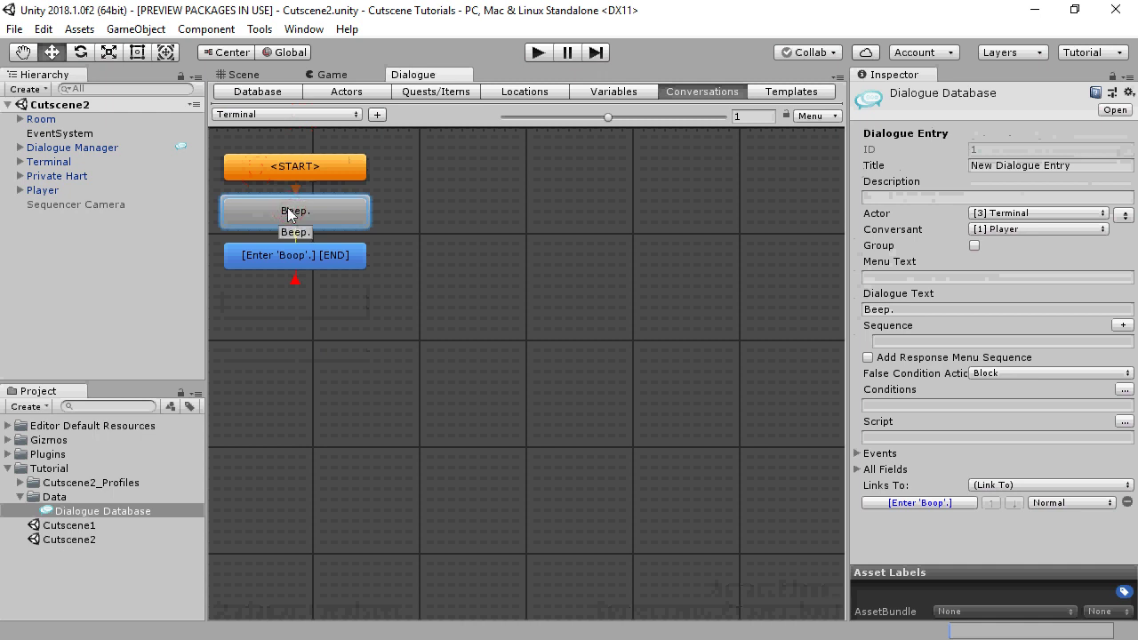
Select Terminal Camera Angle under Terminal, then frame and orbit it in the Scene view.
{"action": "left_click", "coordinate": [18, 162]}
{"action": "left_click", "coordinate": [95, 176]}
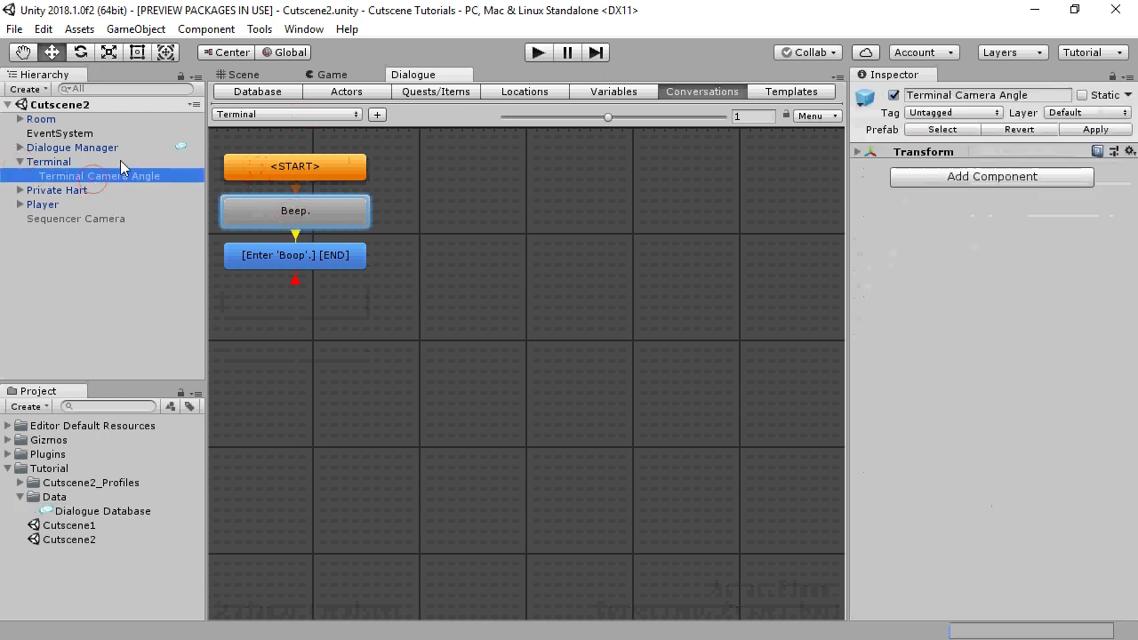
{"action": "left_click", "coordinate": [246, 74]}
{"action": "key", "text": "f"}
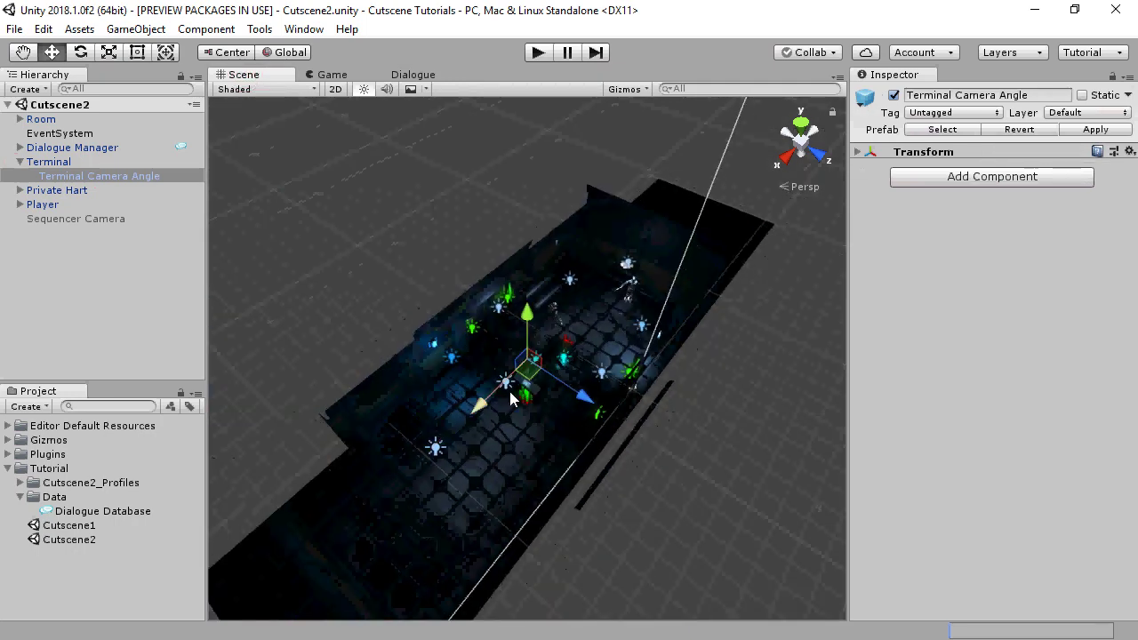
{"action": "scroll", "coordinate": [536, 398], "scroll_direction": "up", "scroll_amount": 10}
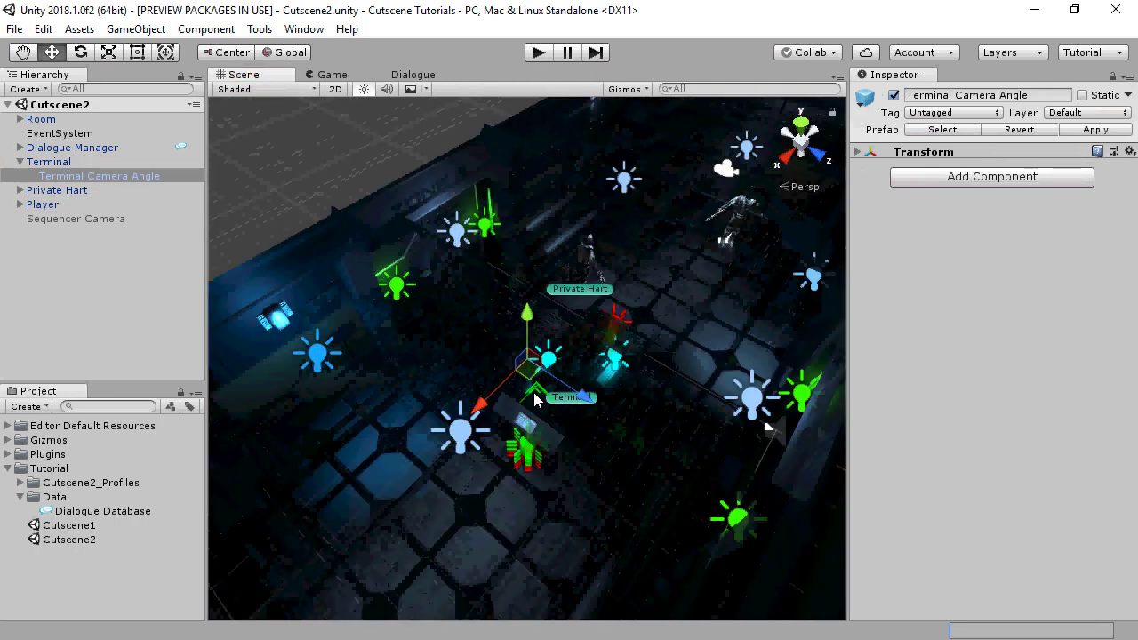
{"action": "left_click_drag", "start_coordinate": [518, 386], "coordinate": [870, 336], "text": "alt"}
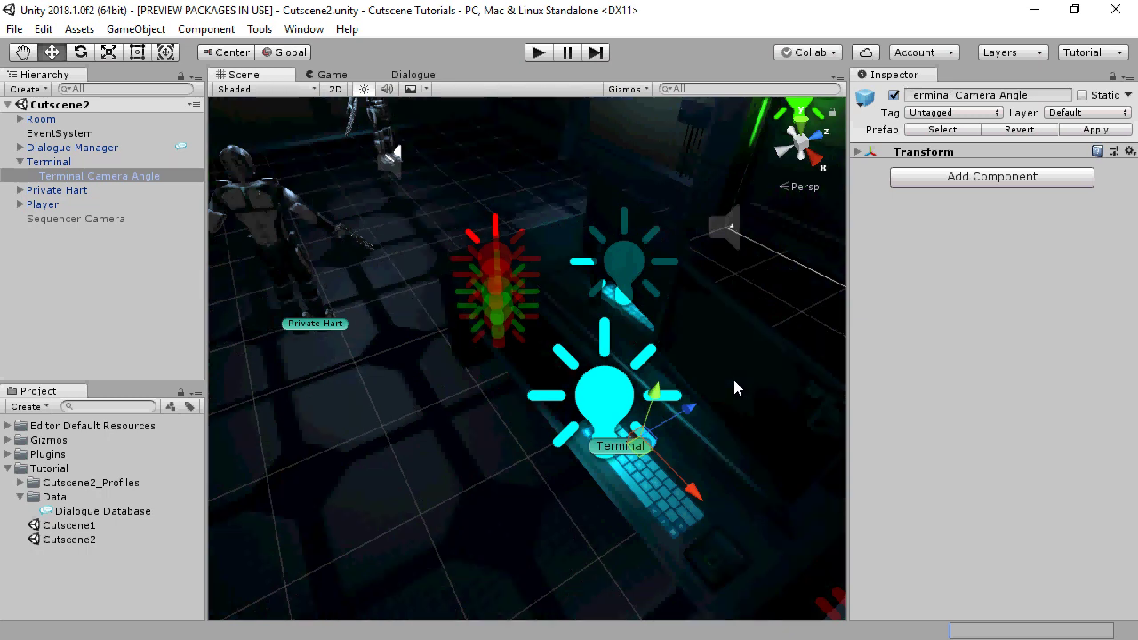
{"action": "left_click", "coordinate": [402, 75]}
Give the 'Beep.' entry the sequence Camera(Terminal Camera Angle,,1); followed by {{default}}.
{"action": "left_click", "coordinate": [308, 219]}
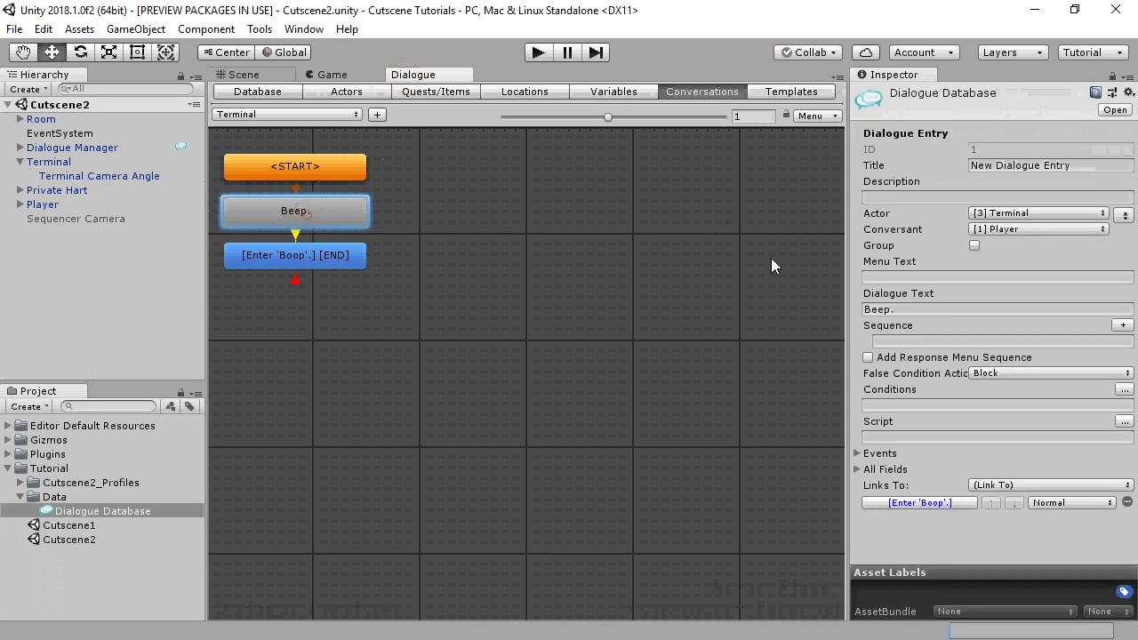
{"action": "left_click", "coordinate": [927, 341]}
{"action": "type", "text": "Camera"}
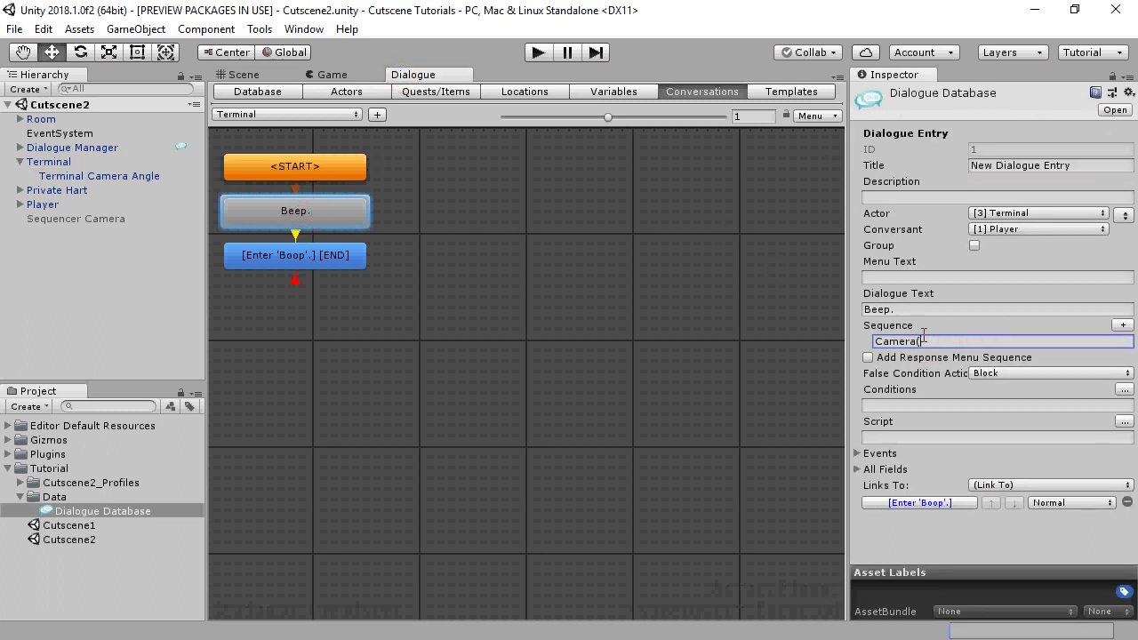
{"action": "type", "text": "(Terminal Camera Angle,,1);"}
{"action": "key", "text": "Return"}
{"action": "type", "text": "{{default}}"}
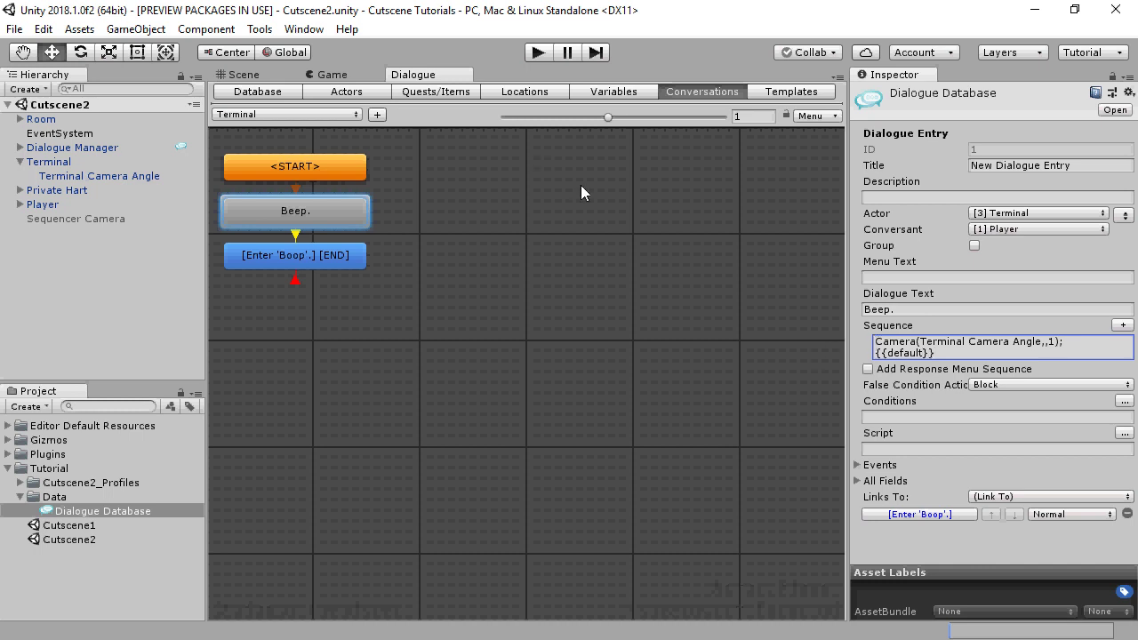
Play the scene, start the terminal conversation with Space, watch the 'Beep.' shot, then stop.
{"action": "left_click", "coordinate": [537, 54]}
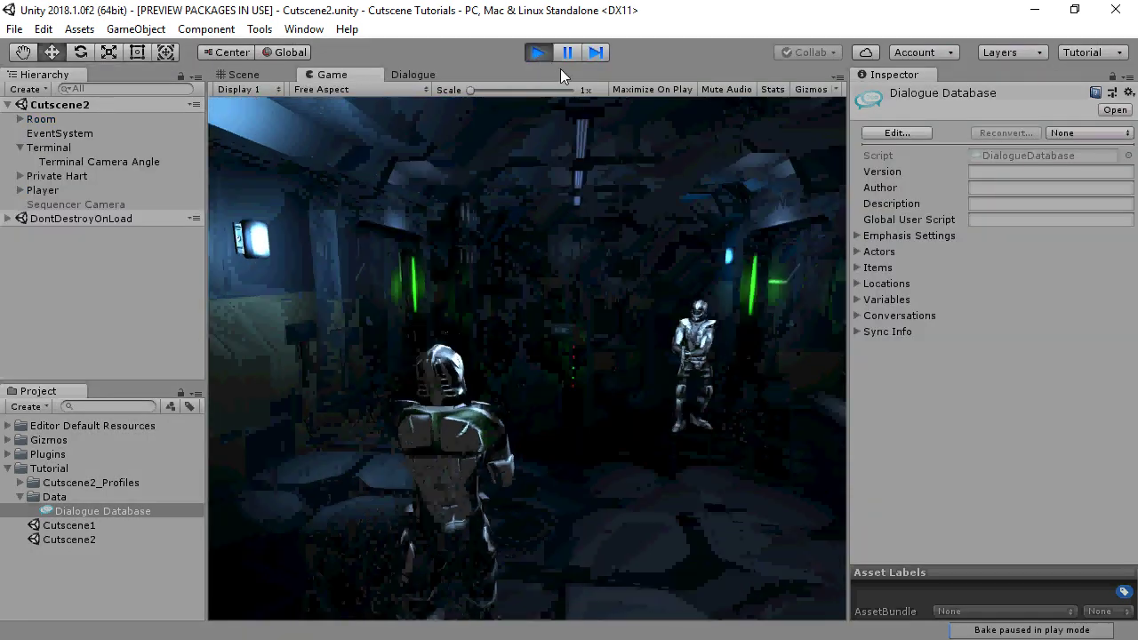
{"action": "key", "text": "space"}
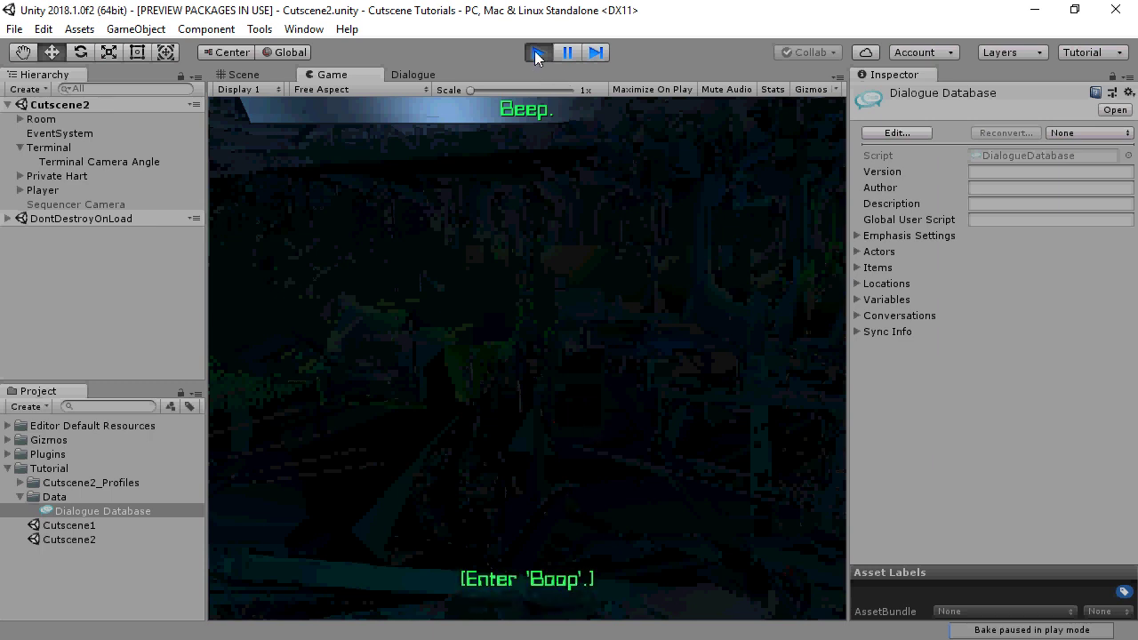
{"action": "left_click", "coordinate": [536, 55]}
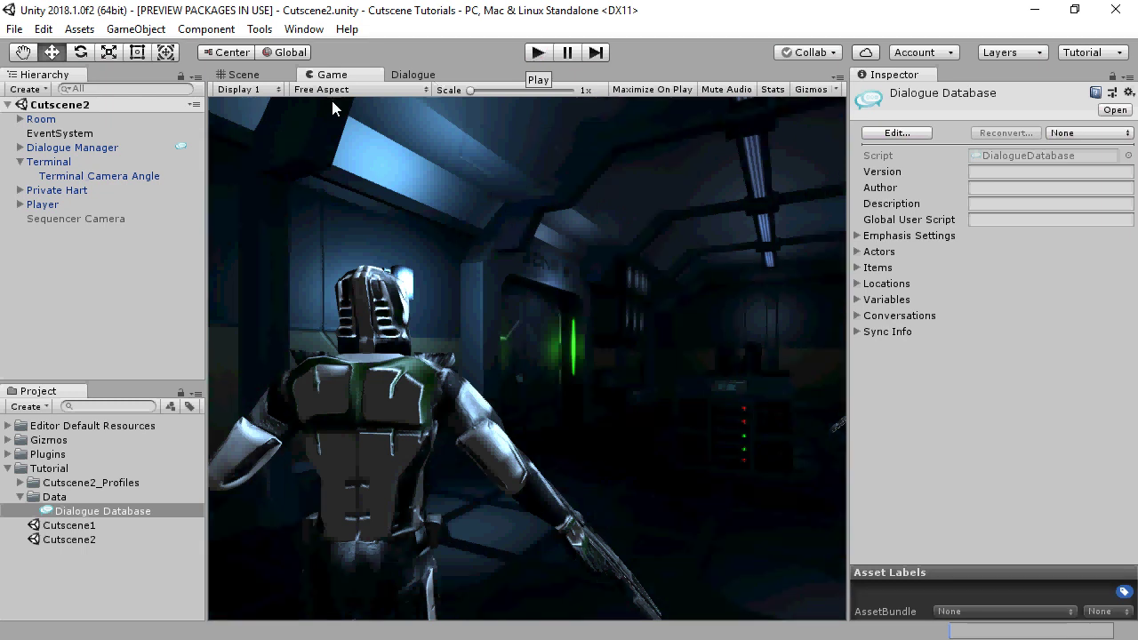
Give the [Enter 'Boop'.] response the sequence Camera(original,,1);.
{"action": "left_click", "coordinate": [411, 75]}
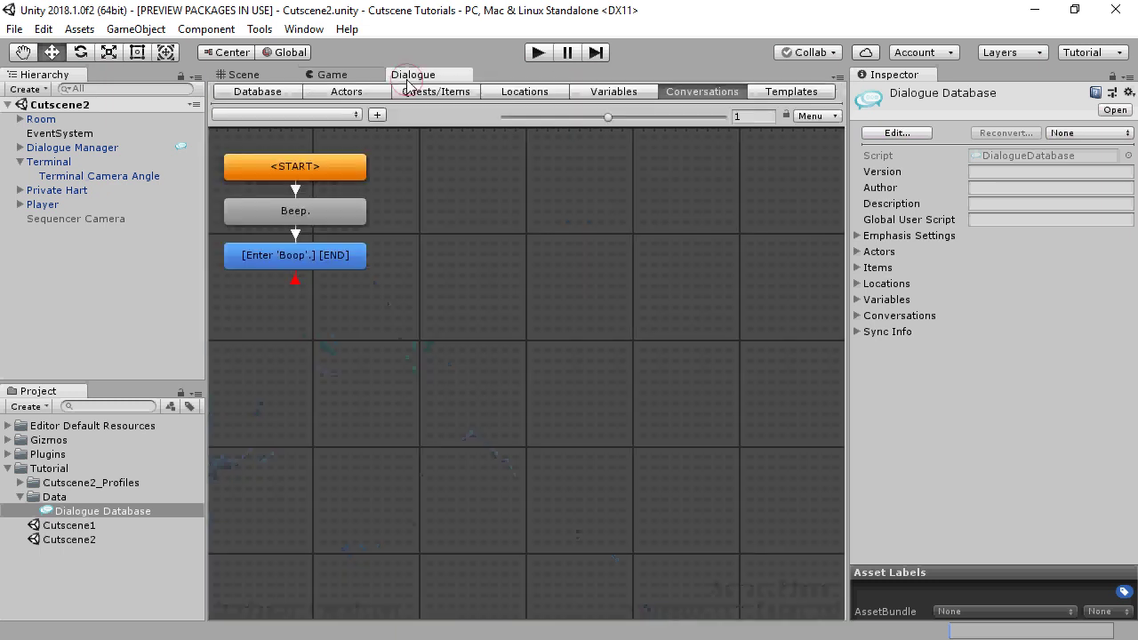
{"action": "left_click", "coordinate": [302, 255]}
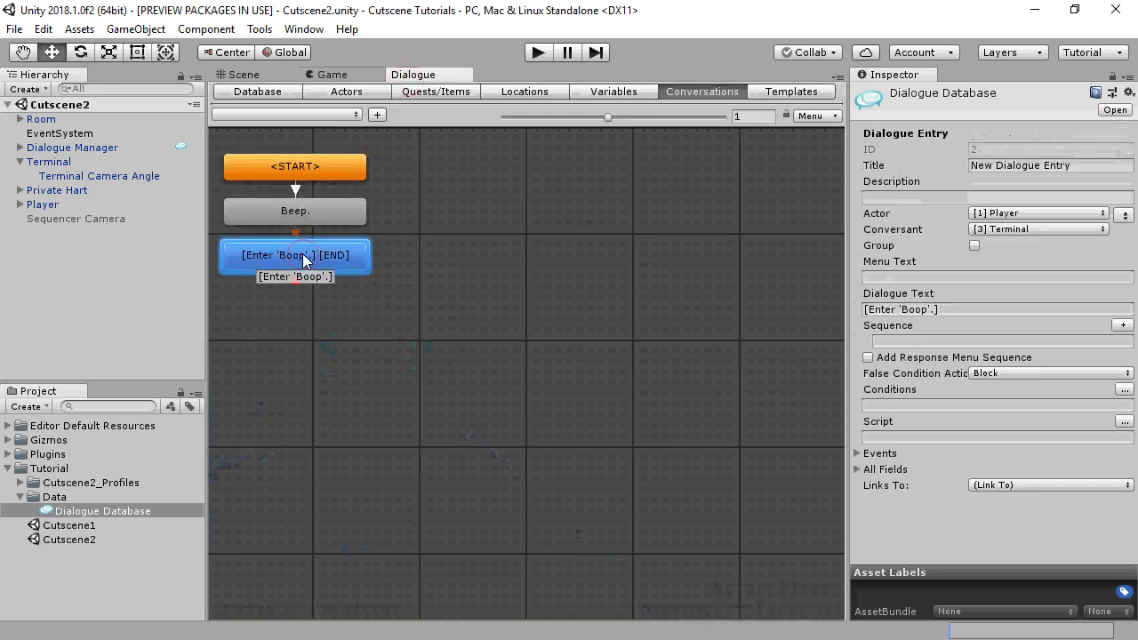
{"action": "left_click", "coordinate": [913, 340]}
{"action": "type", "text": "Camera(original,,1"}
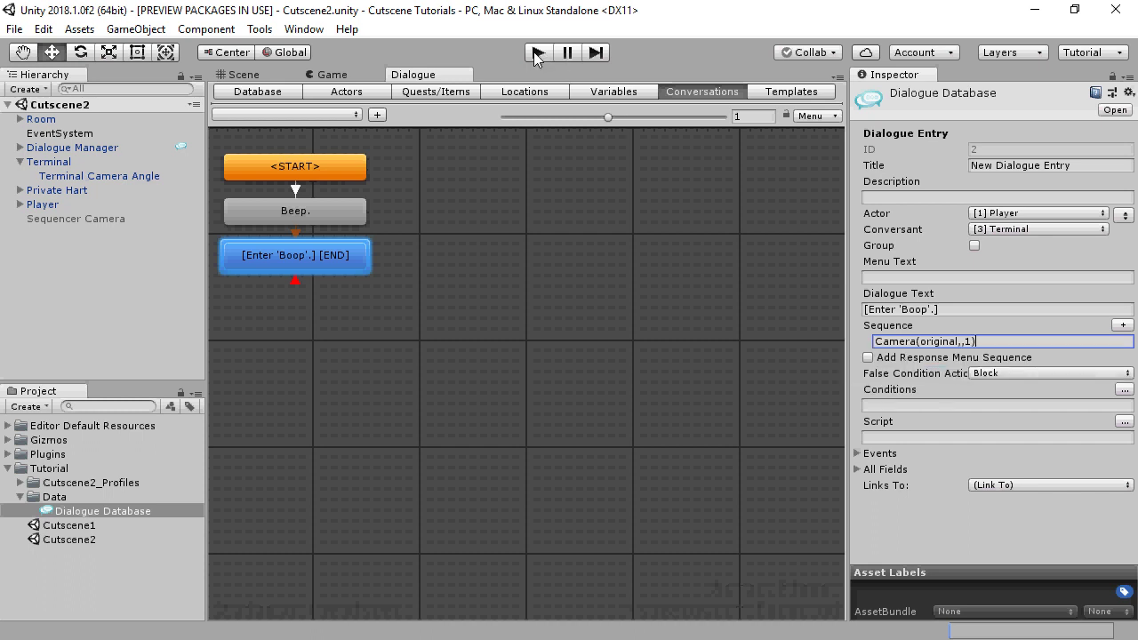
Playtest the terminal conversation, choose the Boop reply, then stop playing.
{"action": "left_click", "coordinate": [537, 55]}
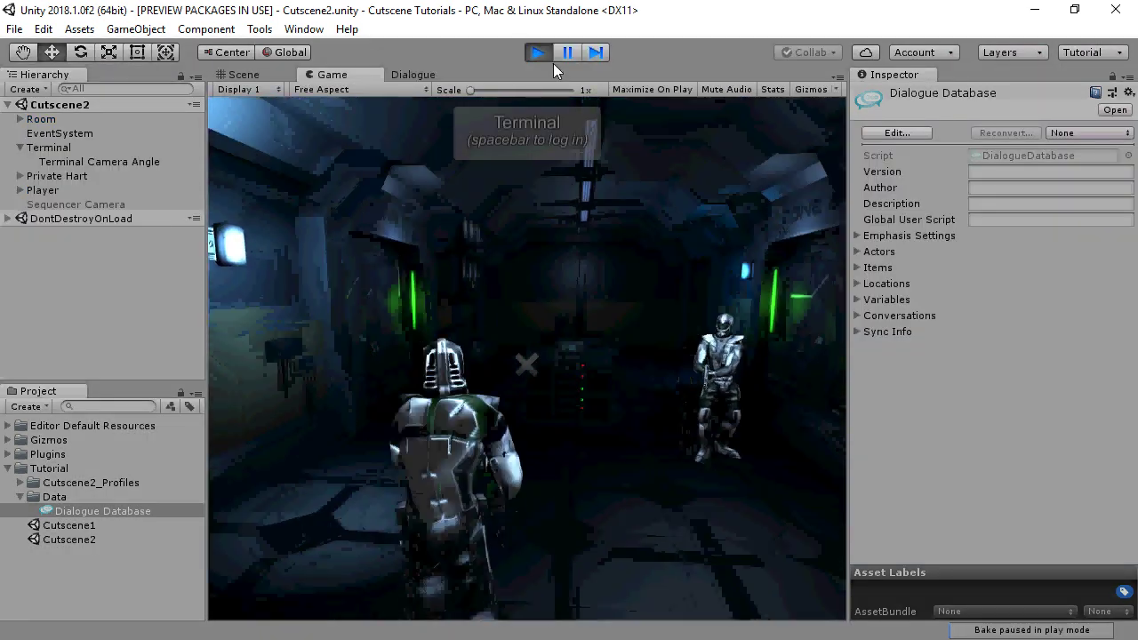
{"action": "key", "text": "space"}
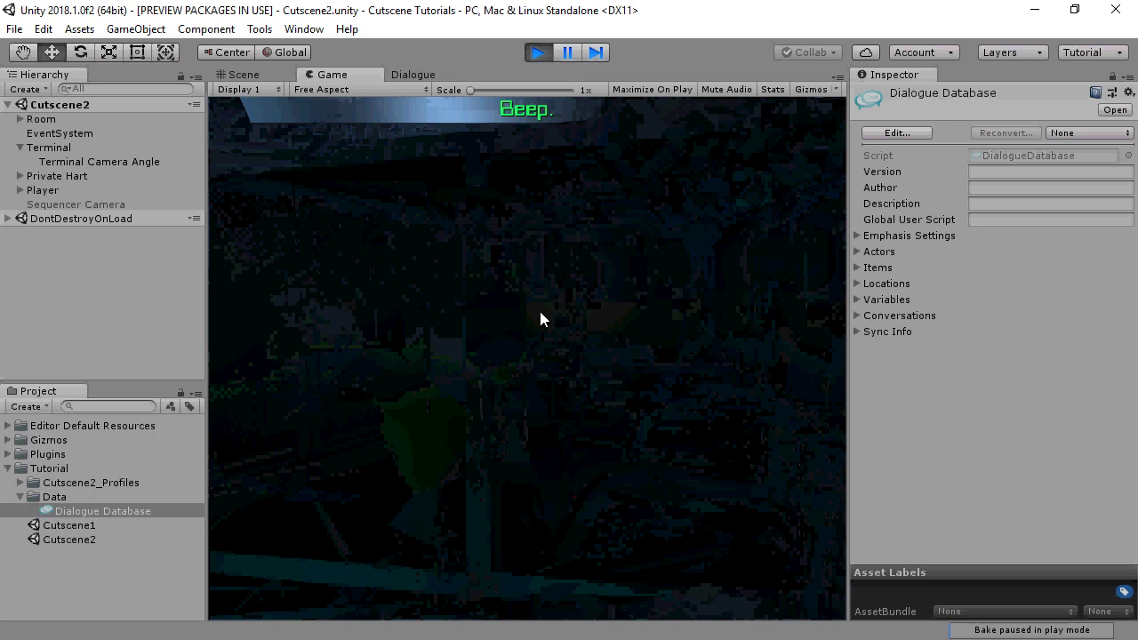
{"action": "left_click", "coordinate": [523, 572]}
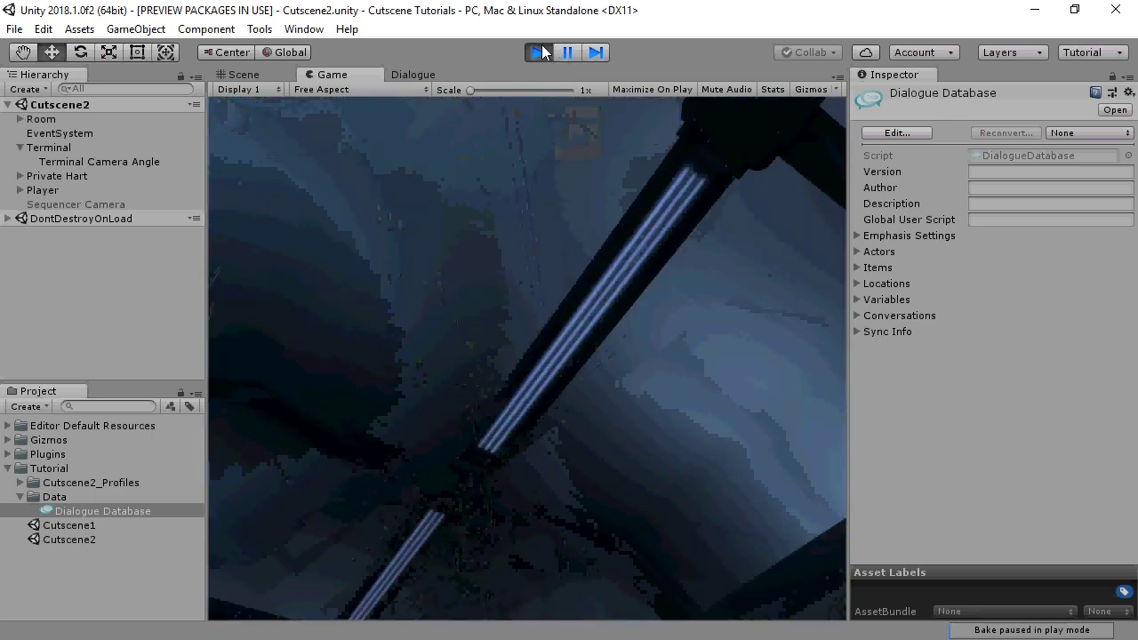
{"action": "left_click", "coordinate": [538, 51]}
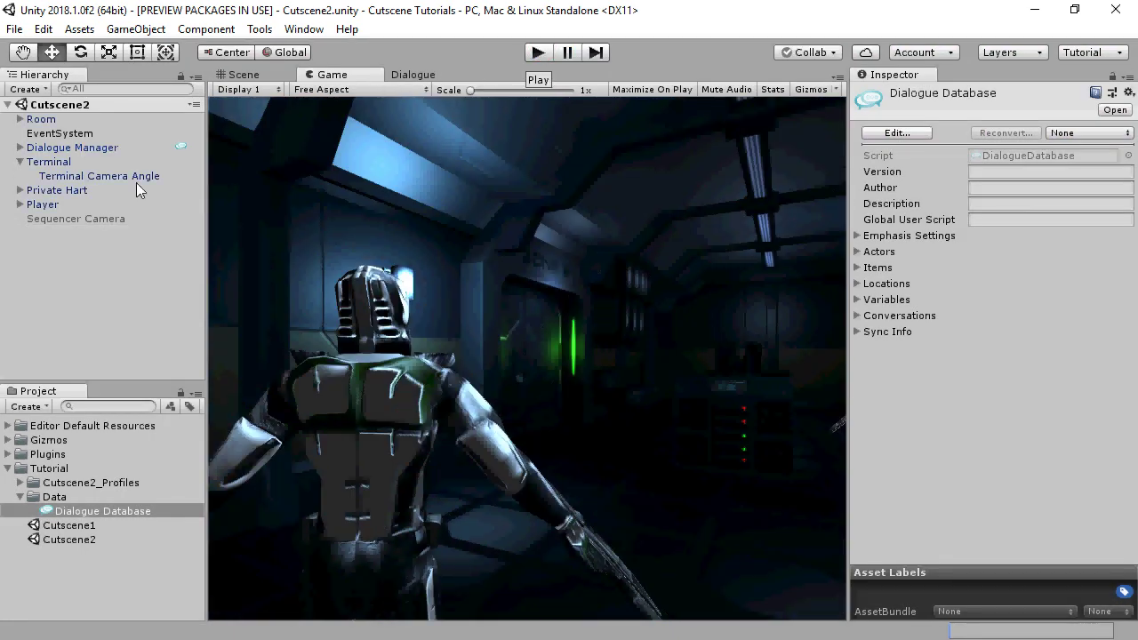
Activate Sequencer Camera and compare its shot with post-processing toggled off and on.
{"action": "left_click", "coordinate": [107, 219]}
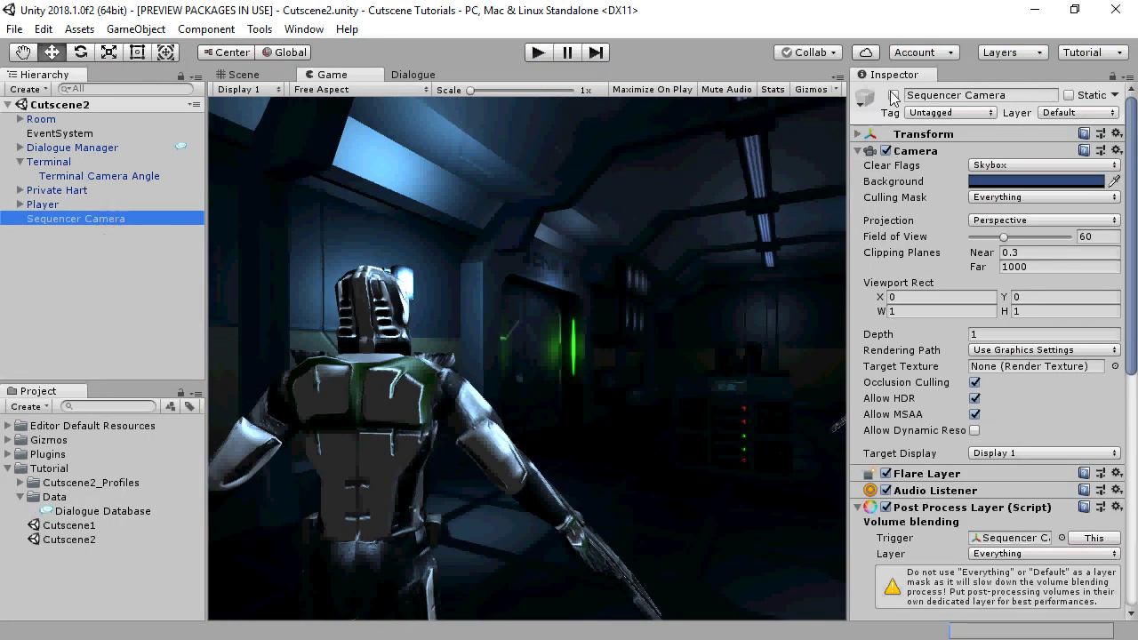
{"action": "left_click", "coordinate": [894, 96]}
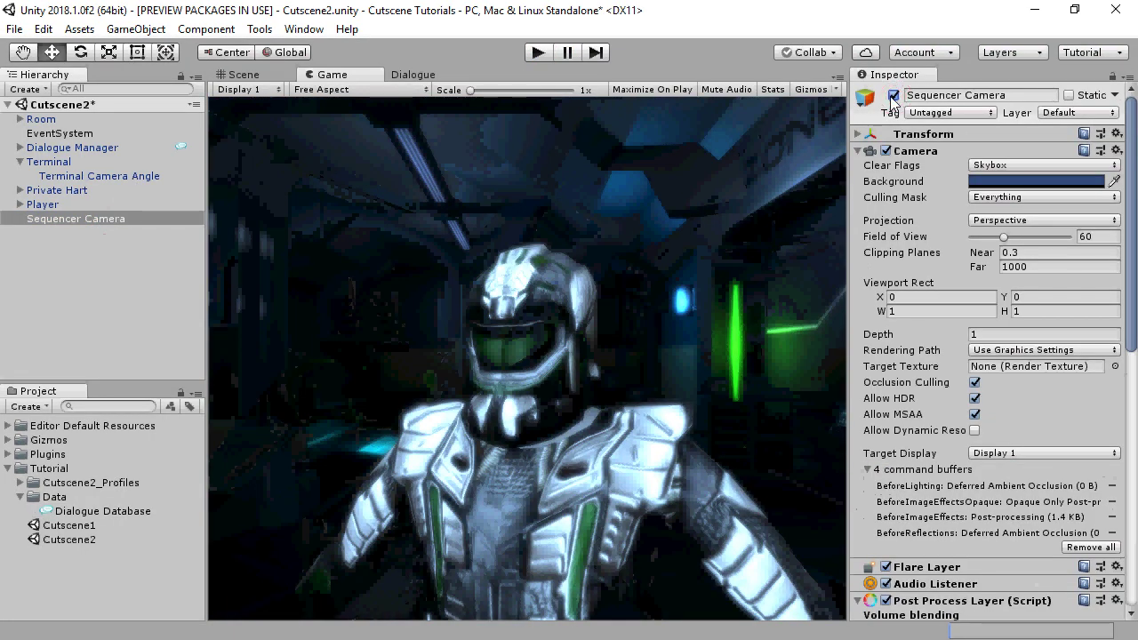
{"action": "left_click", "coordinate": [913, 151]}
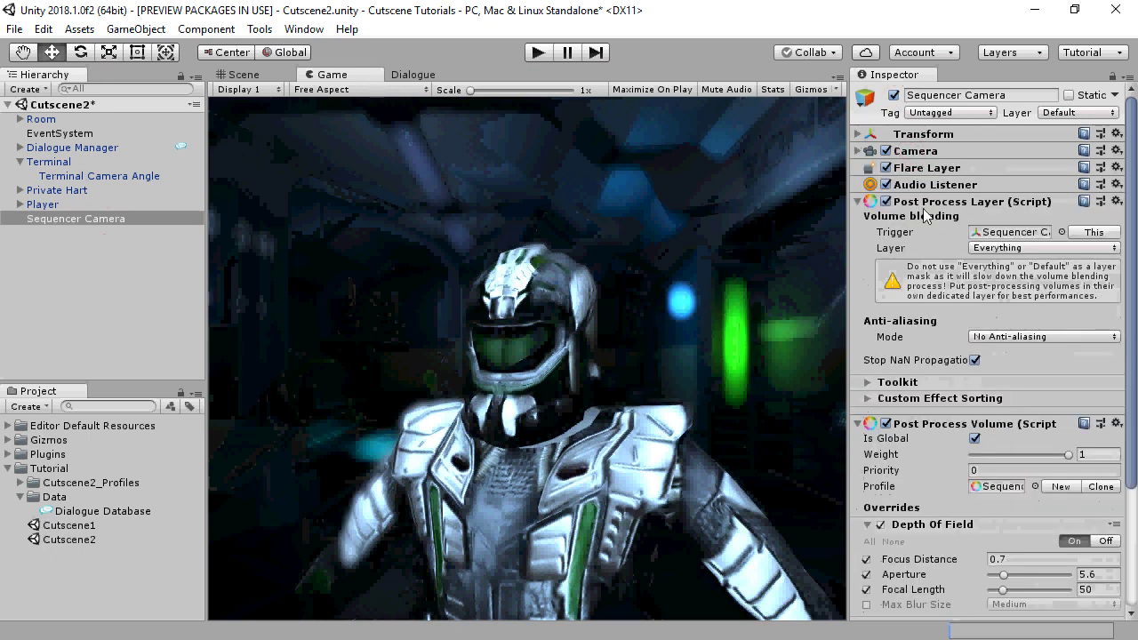
{"action": "left_click", "coordinate": [886, 202]}
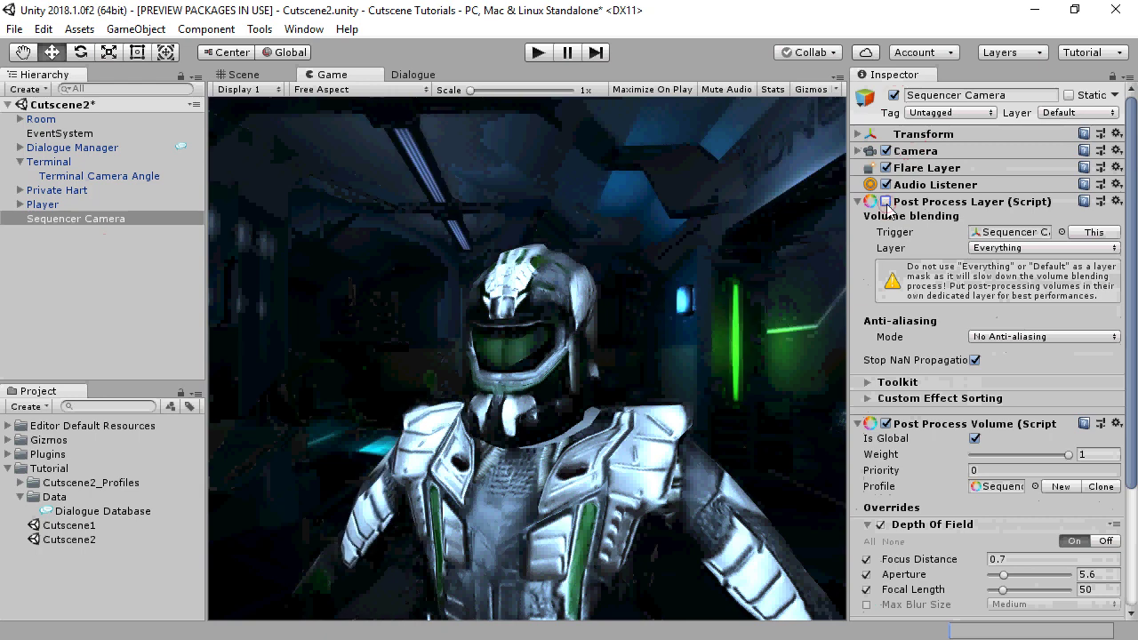
{"action": "left_click", "coordinate": [886, 202]}
{"action": "left_click", "coordinate": [886, 202]}
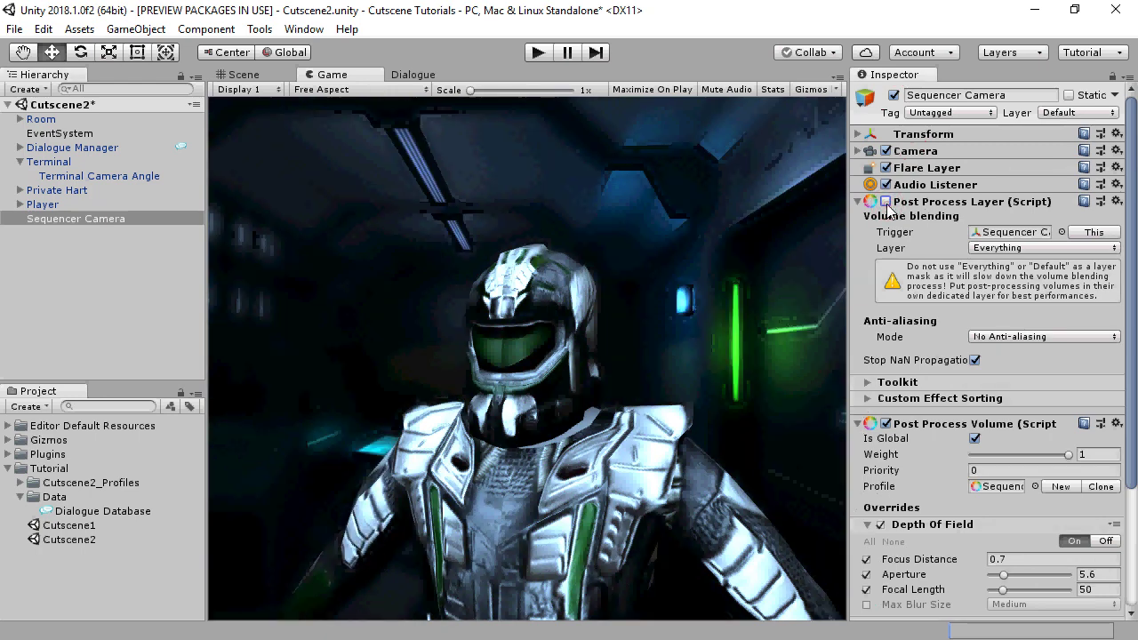
{"action": "left_click", "coordinate": [886, 202]}
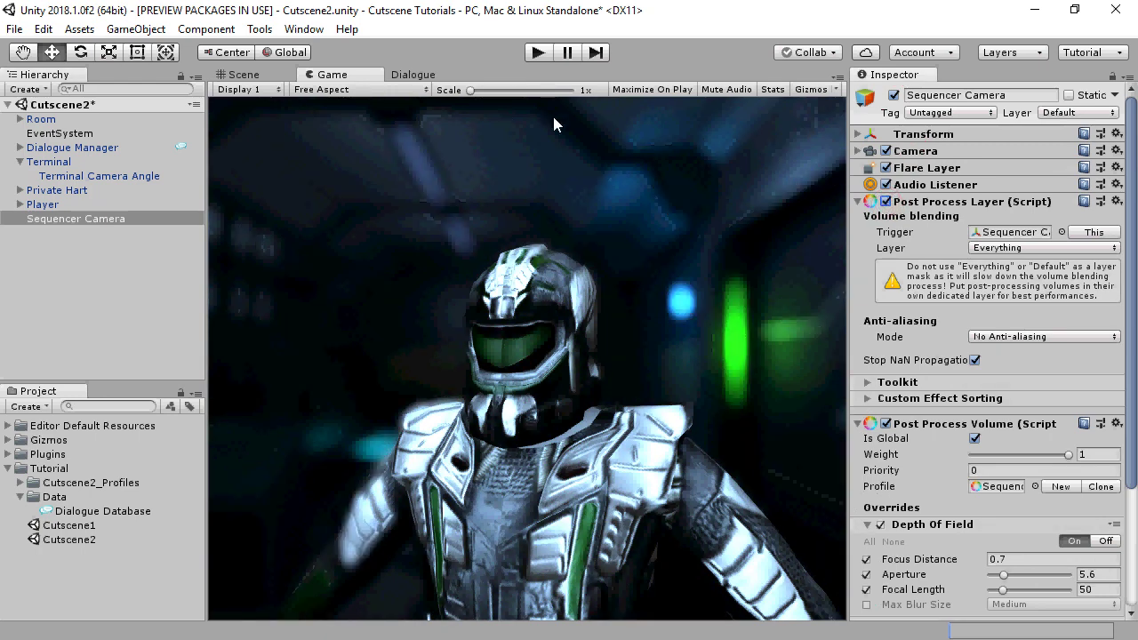
Assign Sequencer Camera to the Dialogue Manager's Sequencer Camera field, then deactivate the camera object.
{"action": "left_click", "coordinate": [91, 152]}
{"action": "left_click", "coordinate": [20, 162]}
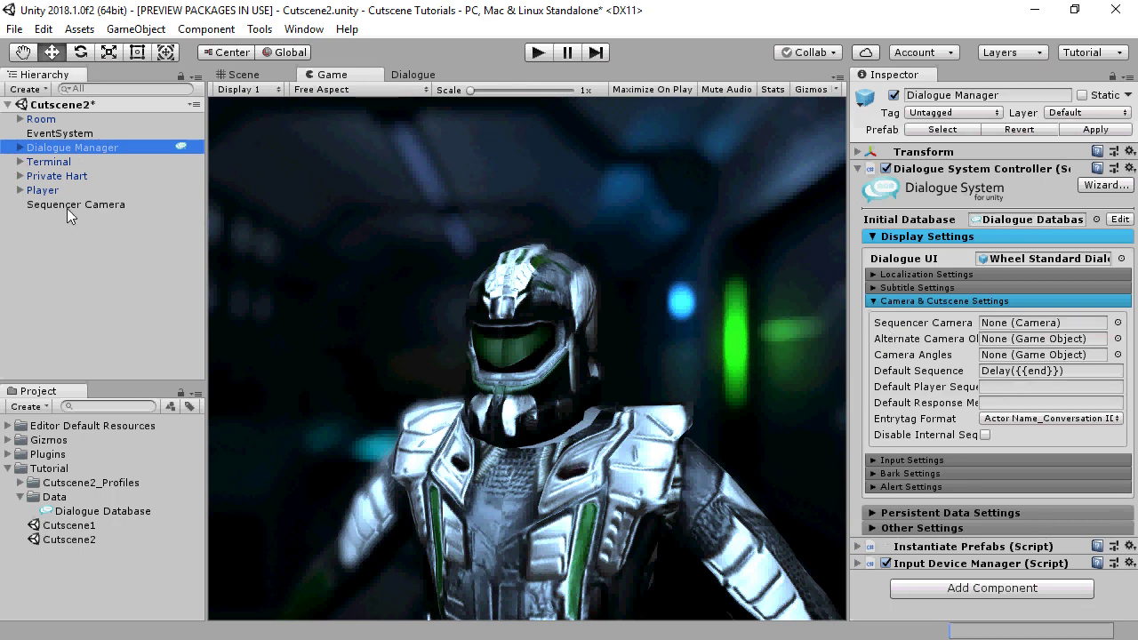
{"action": "left_click_drag", "start_coordinate": [66, 209], "coordinate": [1016, 327]}
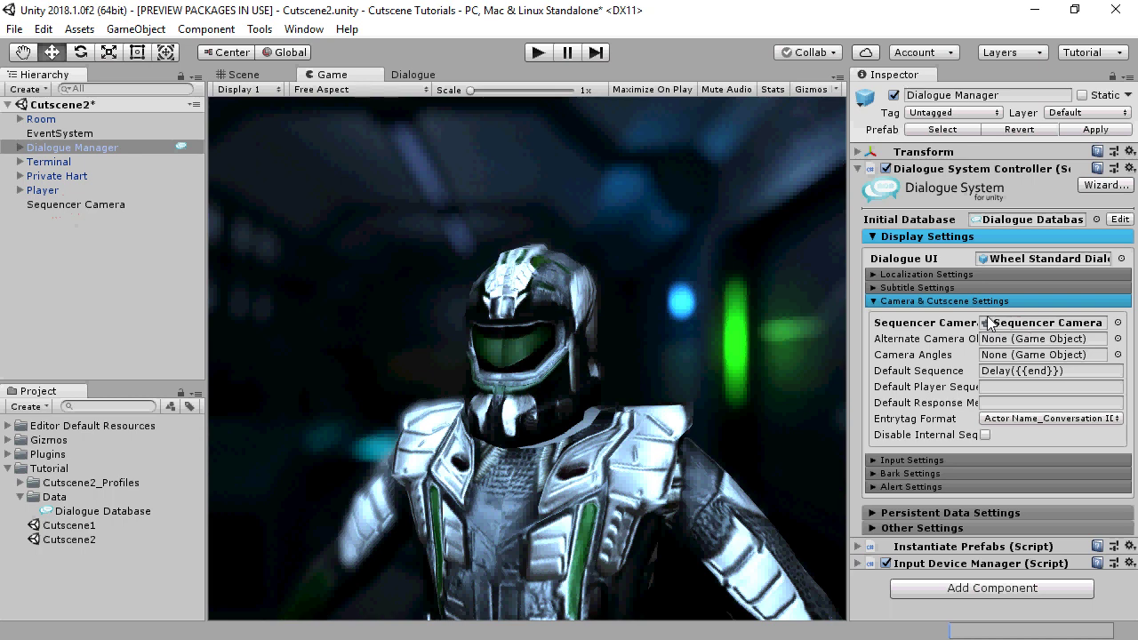
{"action": "left_click", "coordinate": [89, 206]}
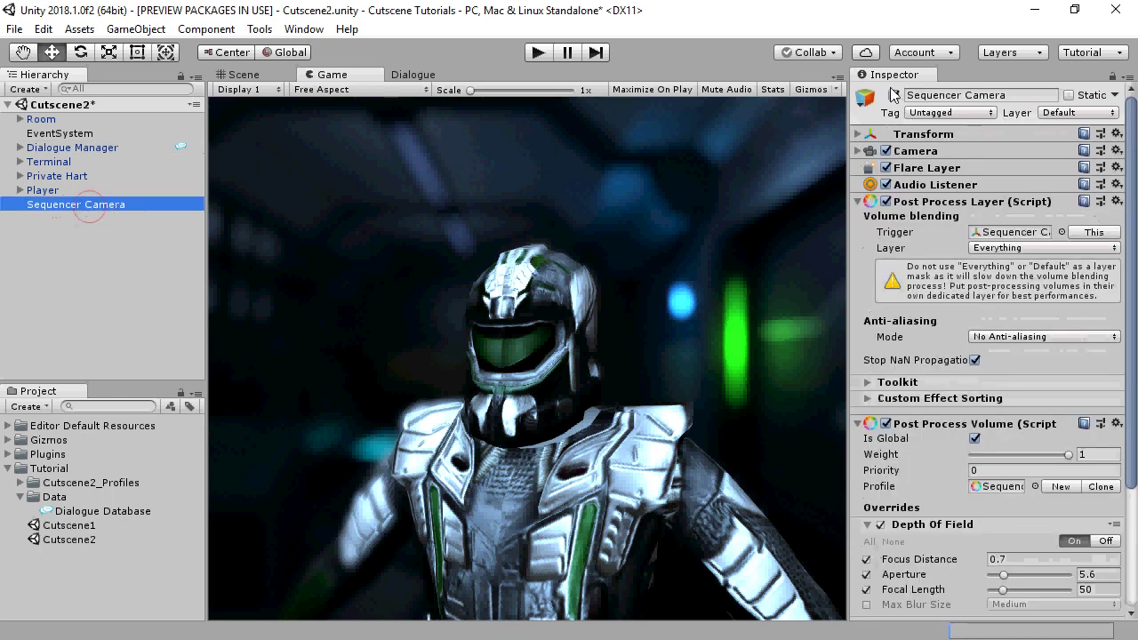
{"action": "left_click", "coordinate": [893, 95]}
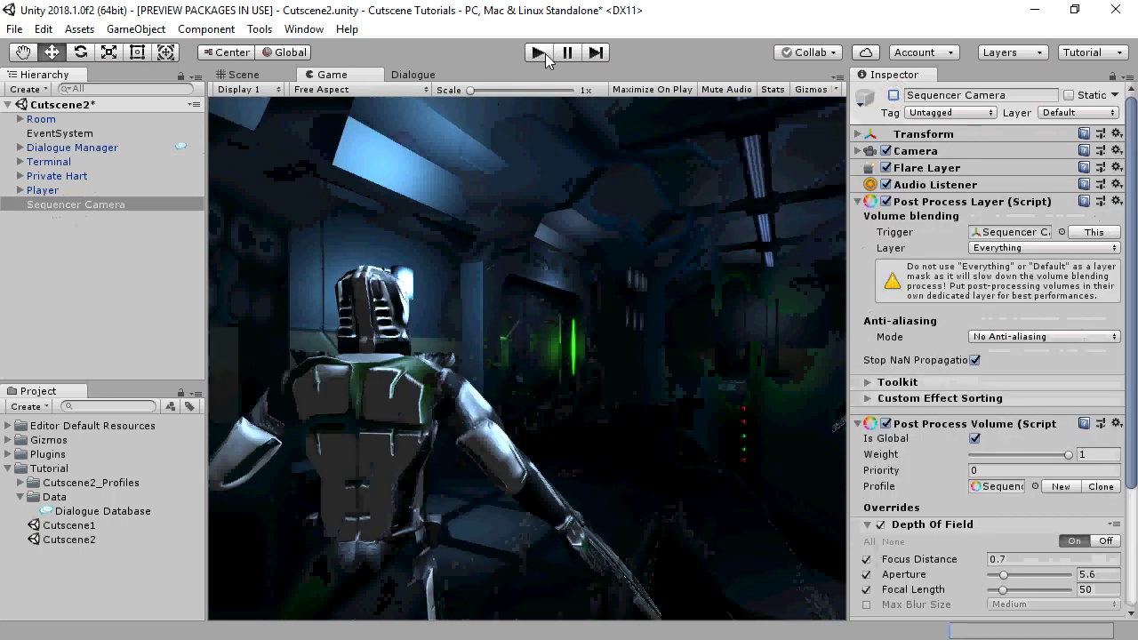
Play the scene to watch Private Hart's close-ups through the sequencer camera, then stop.
{"action": "left_click", "coordinate": [542, 55]}
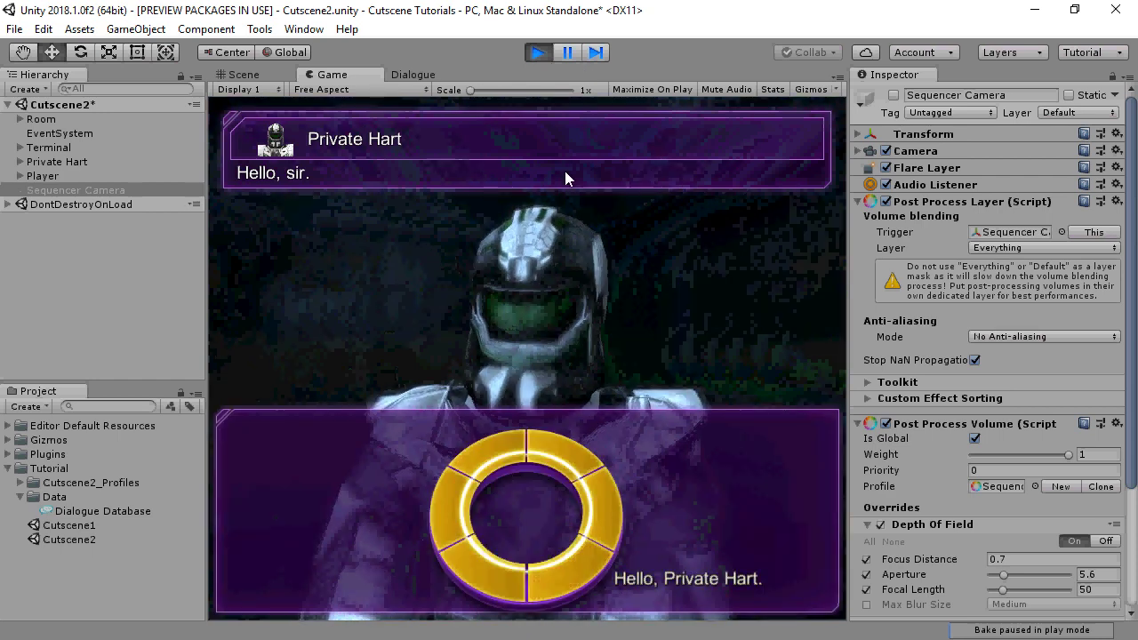
{"action": "left_click", "coordinate": [538, 51]}
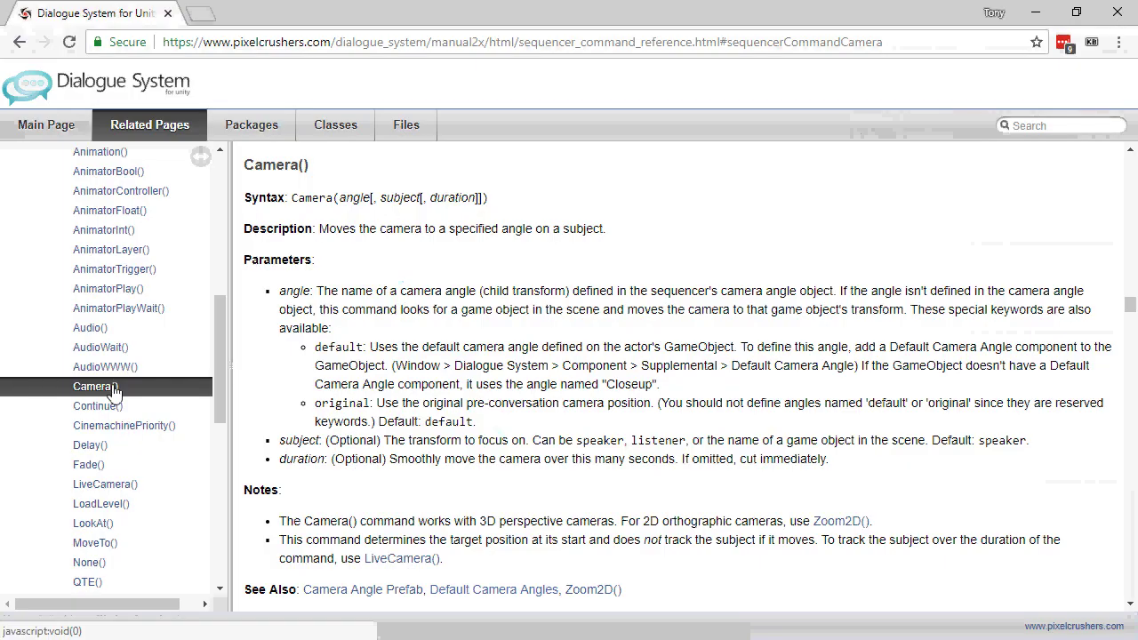
Open the LiveCamera() entry from the sequencer command sidebar, then the Zoom2D() entry.
{"action": "left_click", "coordinate": [100, 486]}
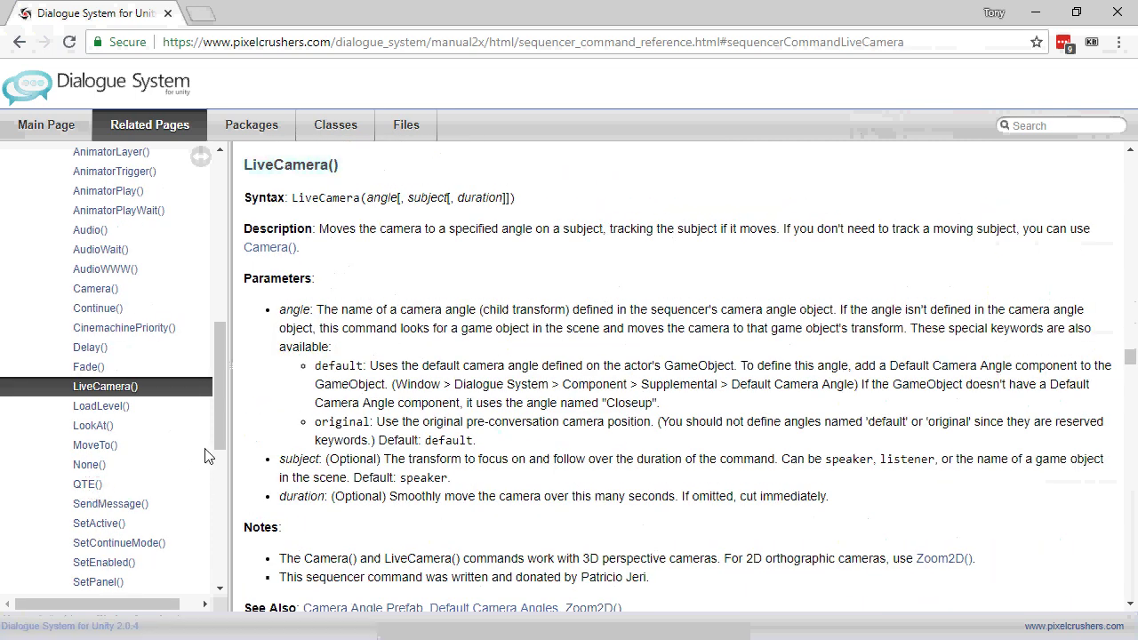
{"action": "left_click_drag", "start_coordinate": [220, 438], "coordinate": [212, 511]}
{"action": "left_click", "coordinate": [98, 542]}
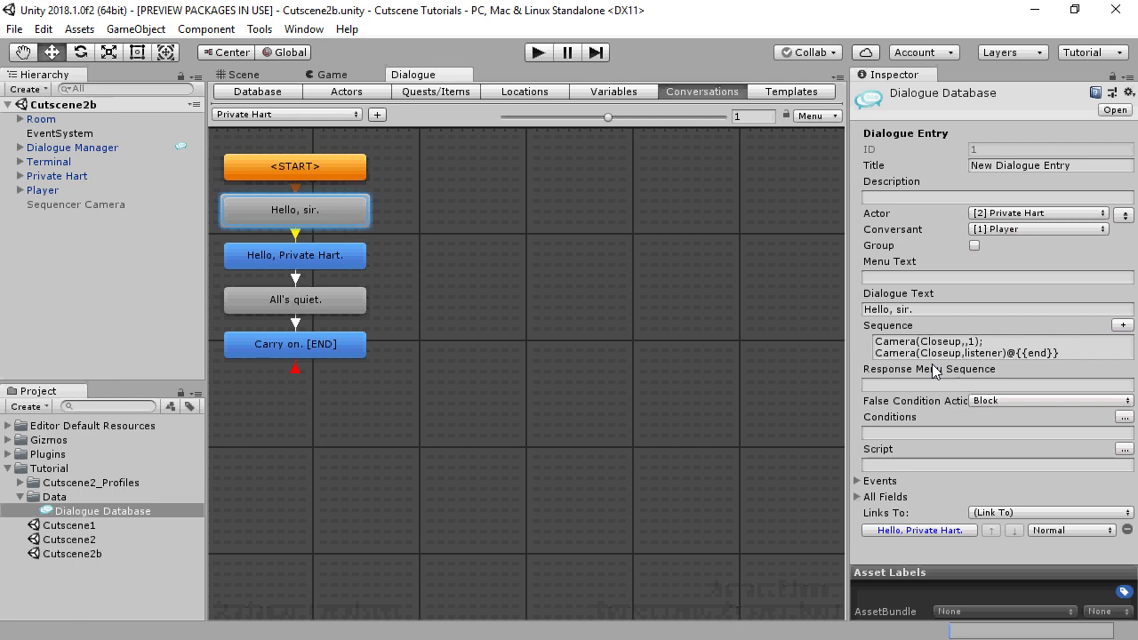
Drag the Default Camera Angles prefab from Dialogue System Resources into the Hierarchy and expand its angles.
{"action": "left_click", "coordinate": [5, 457]}
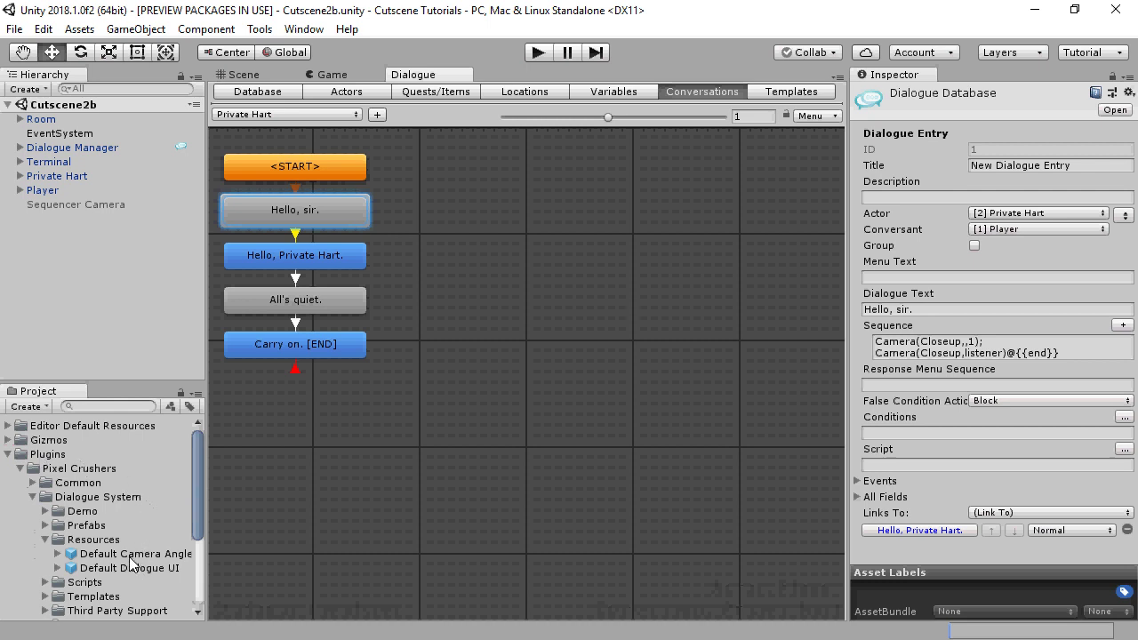
{"action": "left_click_drag", "start_coordinate": [129, 558], "coordinate": [117, 297]}
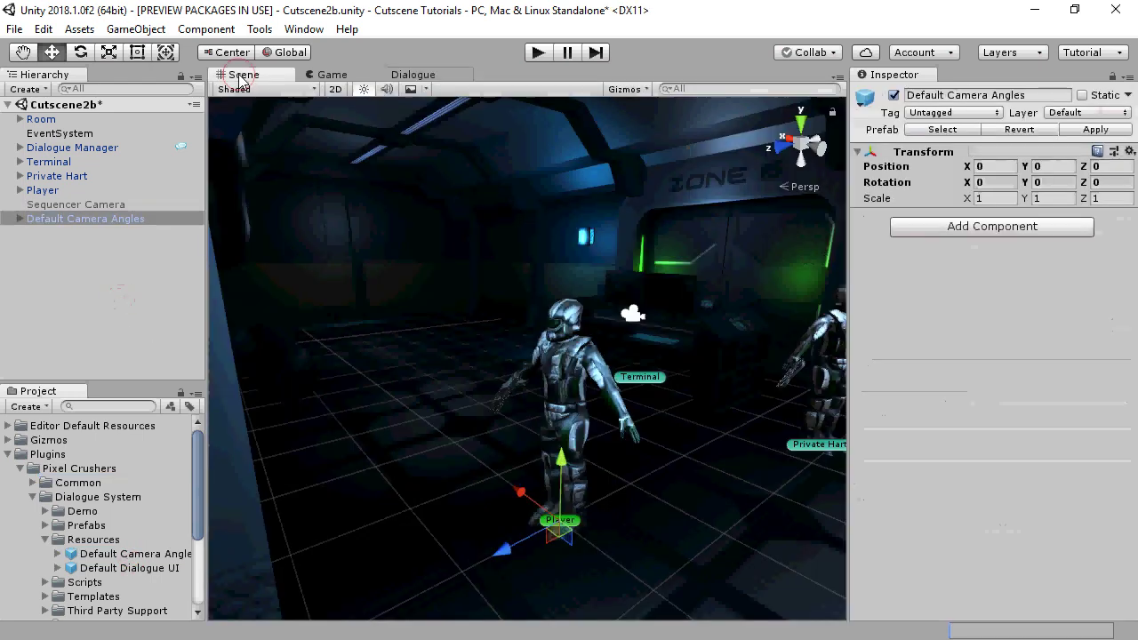
{"action": "left_click", "coordinate": [242, 75]}
{"action": "left_click", "coordinate": [20, 218]}
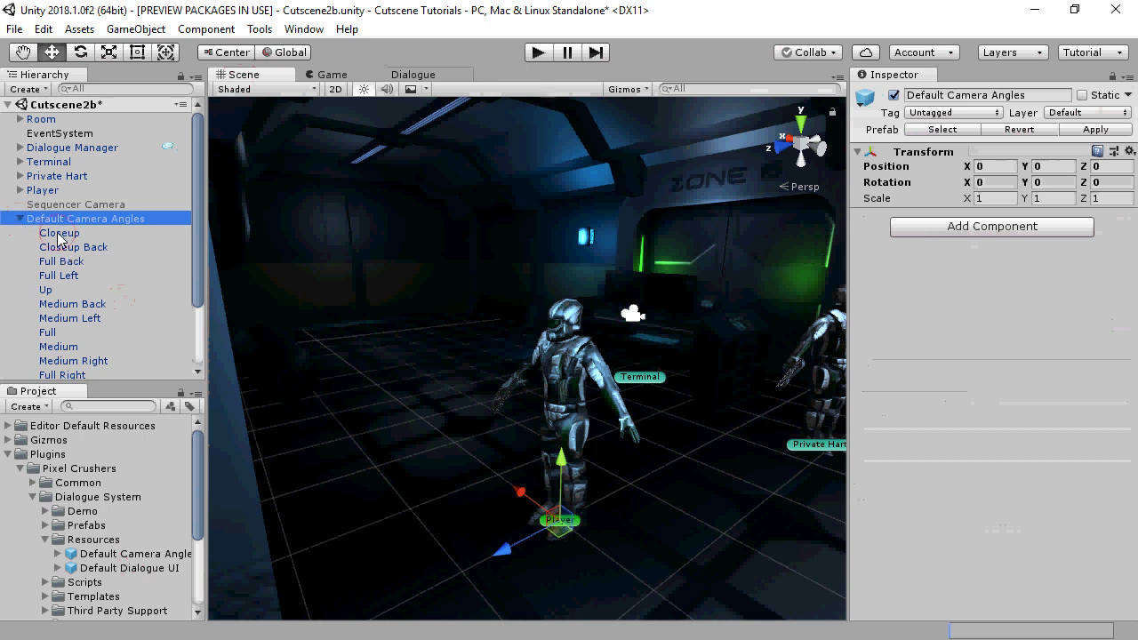
Inspect the transforms of Closeup, Full Back, Up and Medium Back, then select the Dialogue Manager.
{"action": "left_click", "coordinate": [59, 234]}
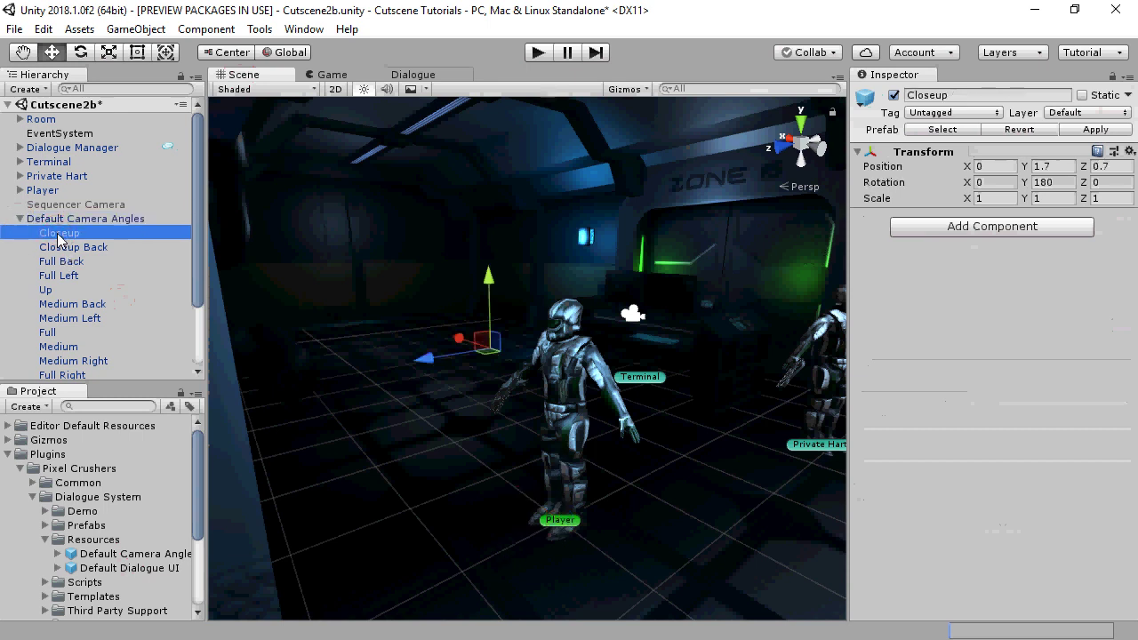
{"action": "left_click", "coordinate": [68, 247]}
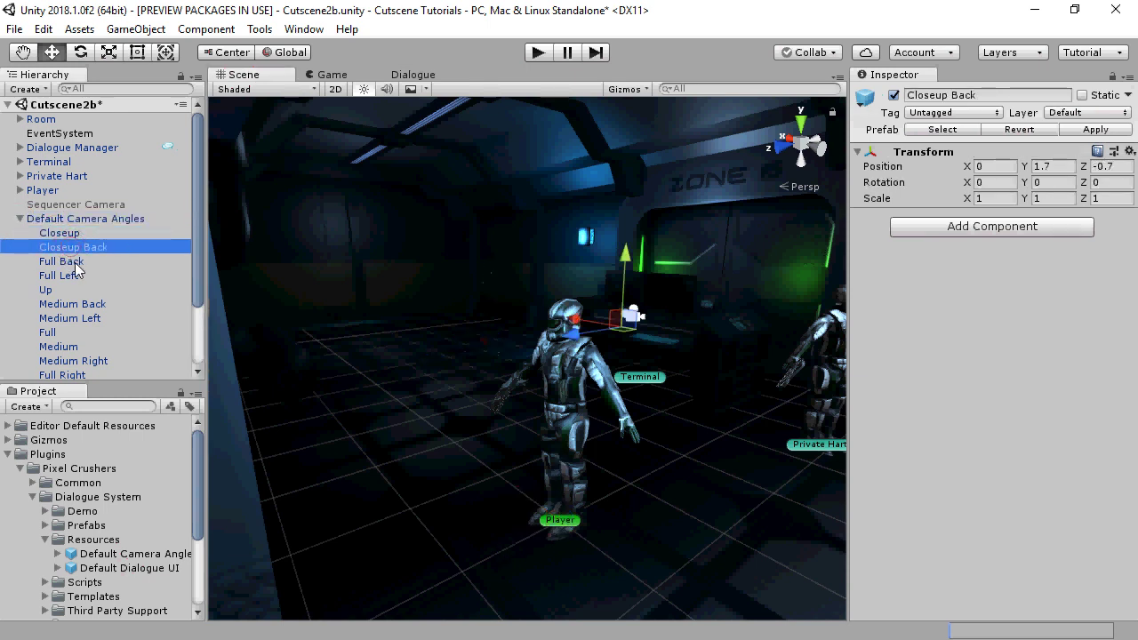
{"action": "left_click", "coordinate": [75, 263]}
{"action": "left_click", "coordinate": [59, 277]}
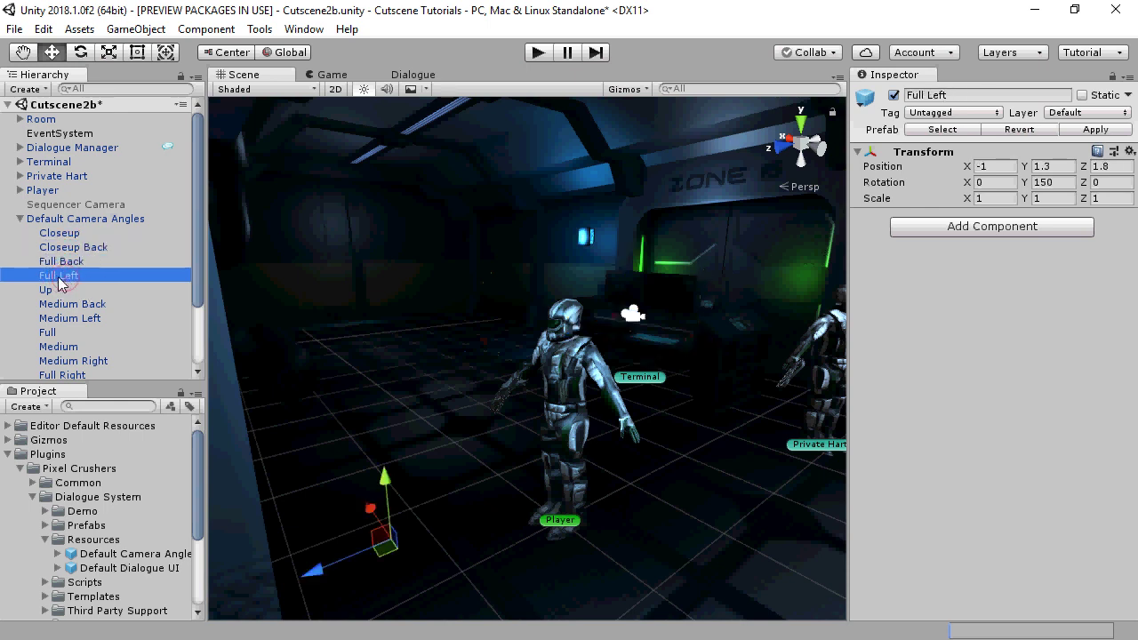
{"action": "left_click", "coordinate": [48, 291]}
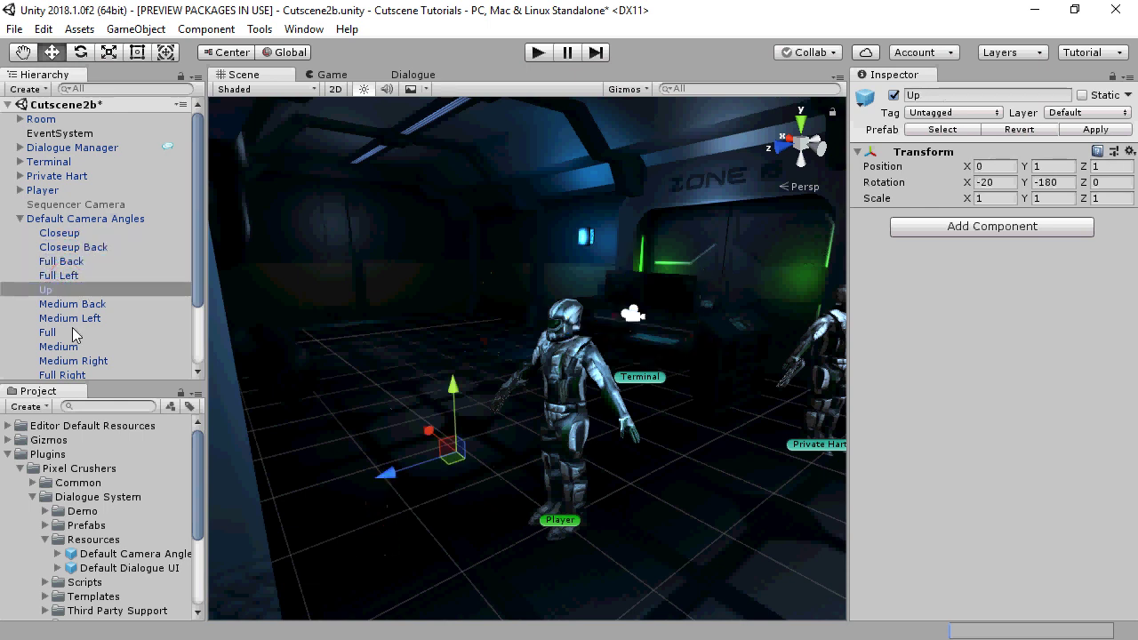
{"action": "left_click", "coordinate": [62, 234]}
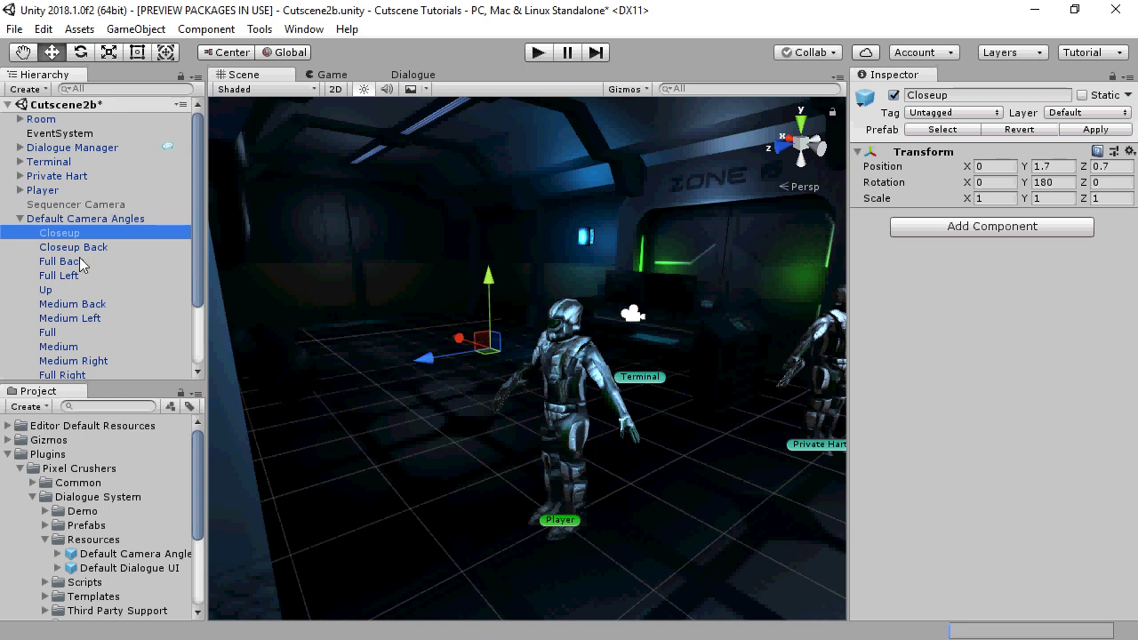
{"action": "left_click", "coordinate": [75, 306]}
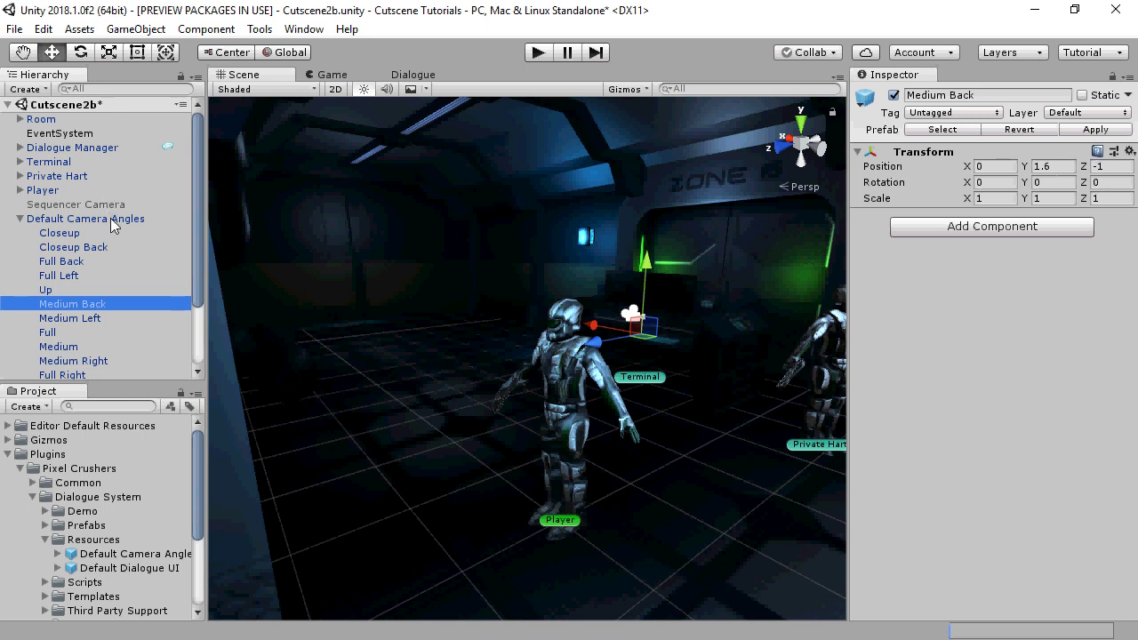
{"action": "left_click", "coordinate": [93, 148]}
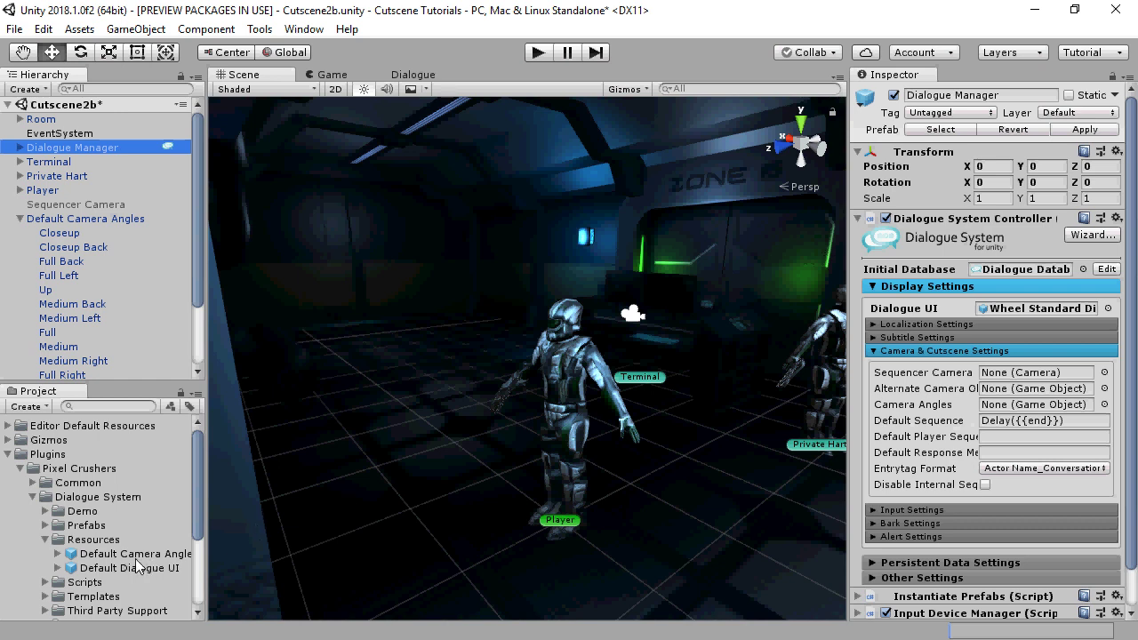
Rename Default Camera Angles to Custom Camera Angles.
{"action": "left_click", "coordinate": [128, 222]}
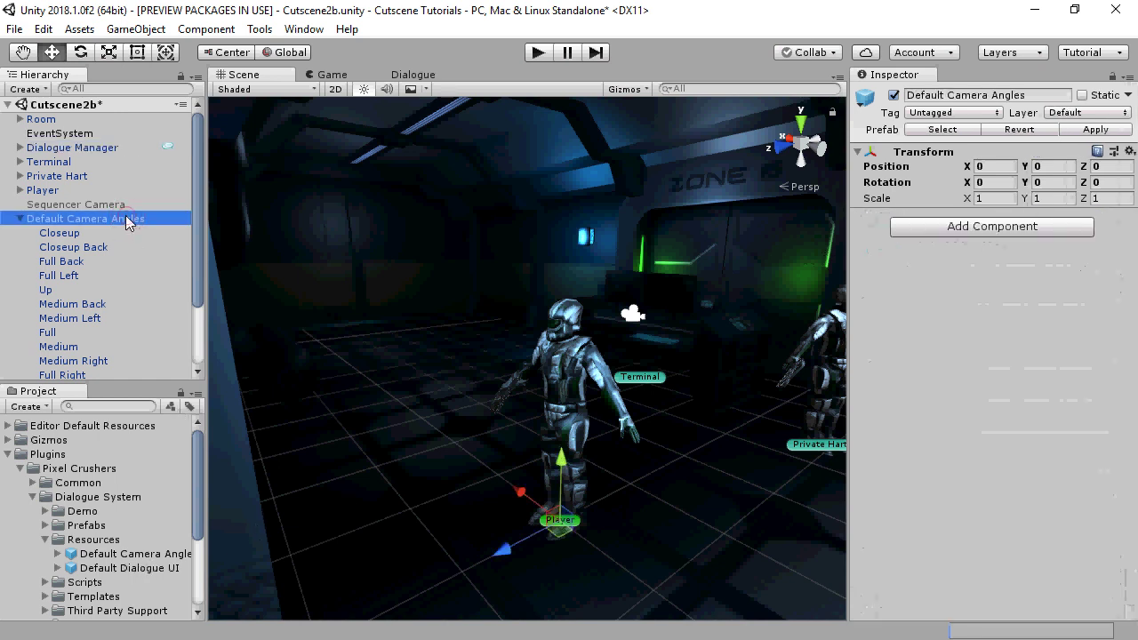
{"action": "left_click", "coordinate": [128, 222]}
{"action": "key", "text": "Home"}
{"action": "key", "text": "ctrl+shift+Right"}
{"action": "type", "text": "Custom"}
{"action": "key", "text": "Return"}
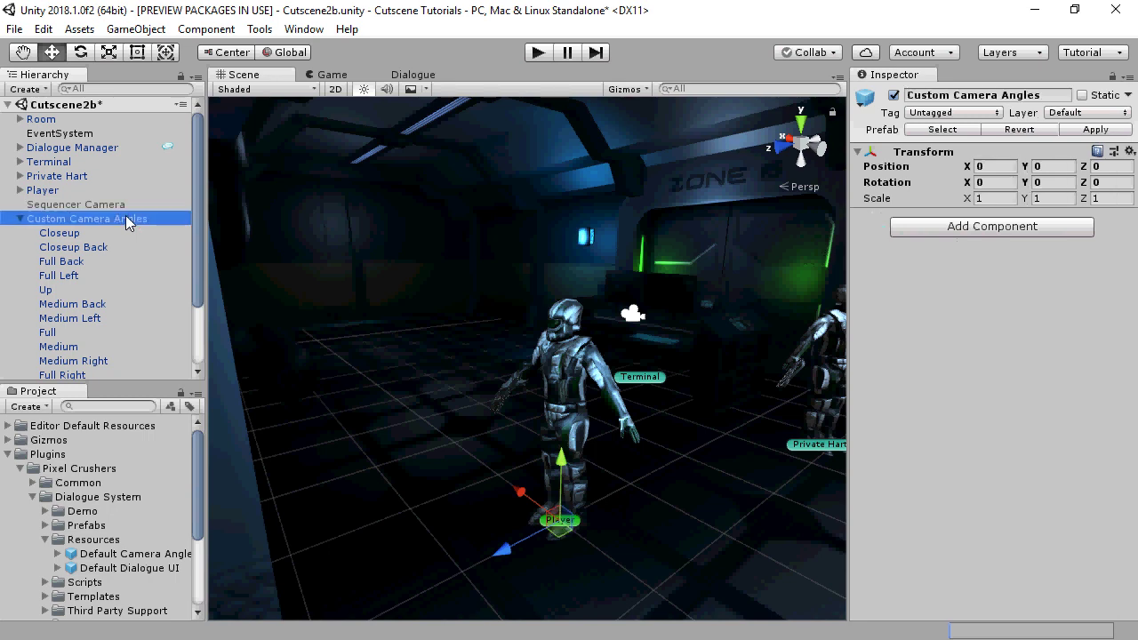
Assign Custom Camera Angles to the Dialogue Manager's Camera Angles field.
{"action": "left_click", "coordinate": [53, 149]}
{"action": "left_click_drag", "start_coordinate": [55, 220], "coordinate": [1011, 401]}
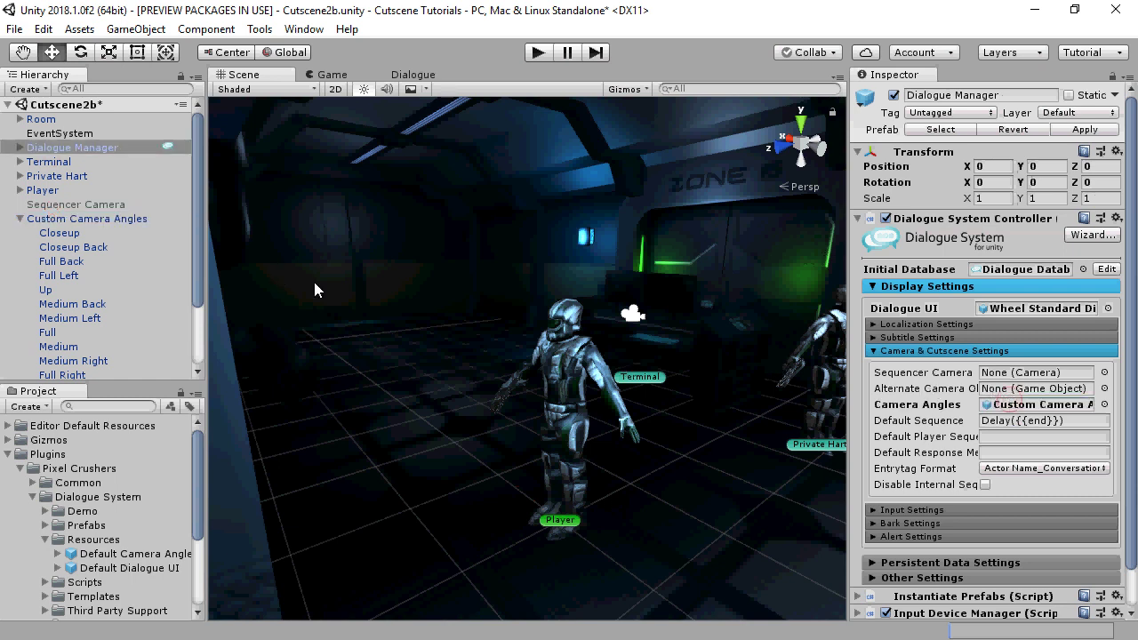
{"action": "left_click", "coordinate": [68, 220]}
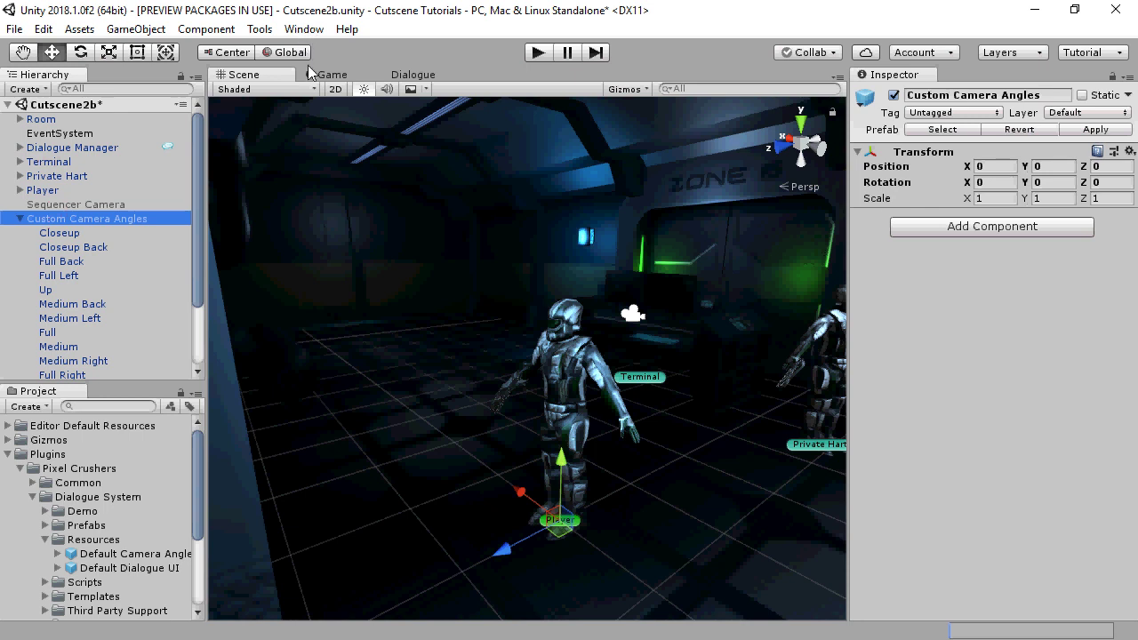
Open the Dialogue System's Camera Angle Editor from the Tools menu.
{"action": "left_click", "coordinate": [261, 32]}
{"action": "mouse_move", "coordinate": [276, 50]}
{"action": "left_click", "coordinate": [419, 50]}
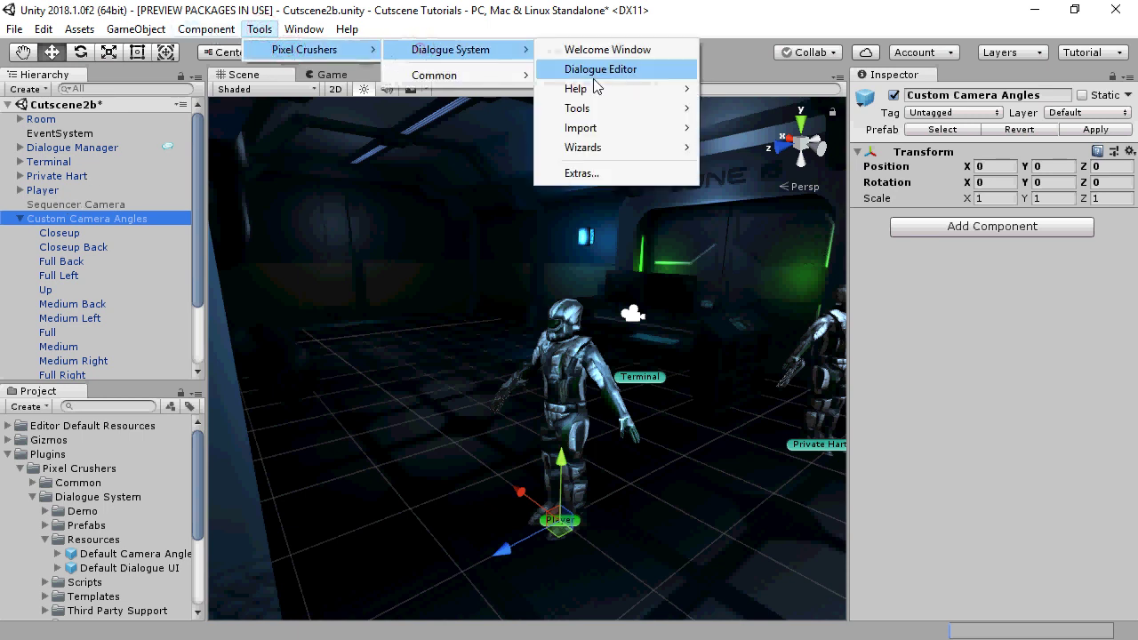
{"action": "mouse_move", "coordinate": [601, 115]}
{"action": "left_click", "coordinate": [795, 127]}
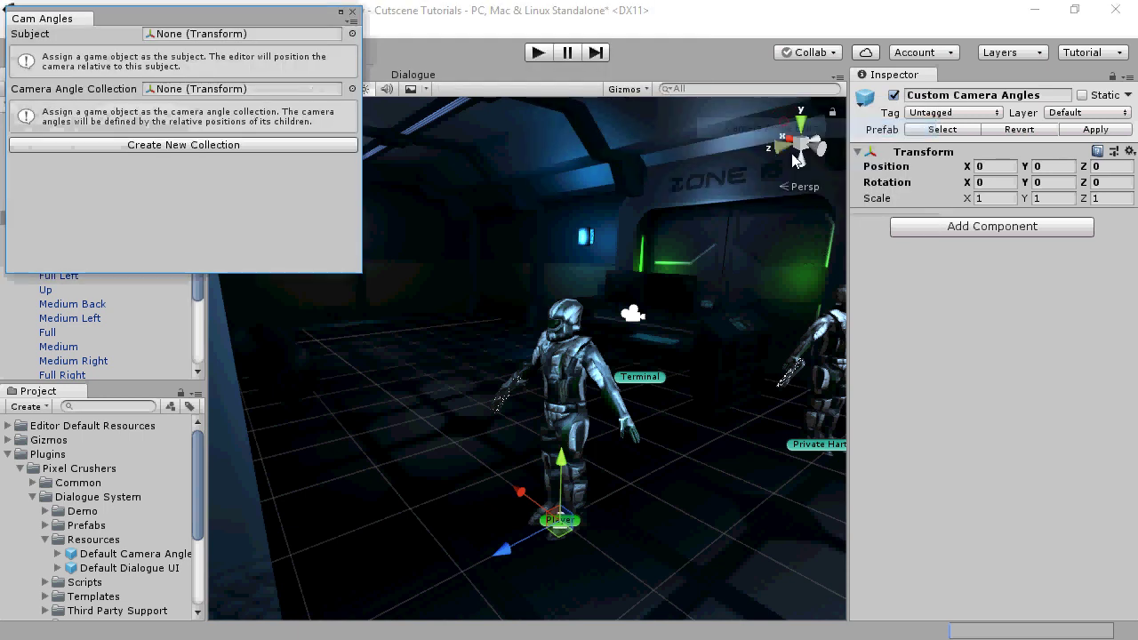
Set the angle editor's Subject to Player and its collection to Custom Camera Angles.
{"action": "left_click_drag", "start_coordinate": [139, 19], "coordinate": [878, 336]}
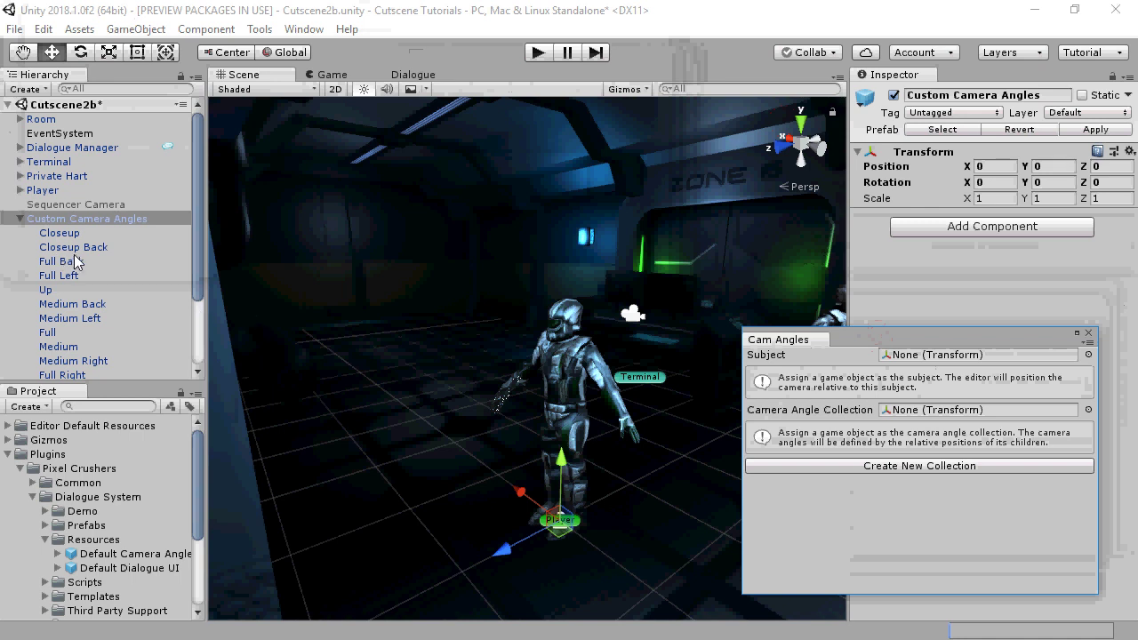
{"action": "left_click_drag", "start_coordinate": [48, 193], "coordinate": [898, 356]}
{"action": "left_click_drag", "start_coordinate": [87, 222], "coordinate": [962, 377]}
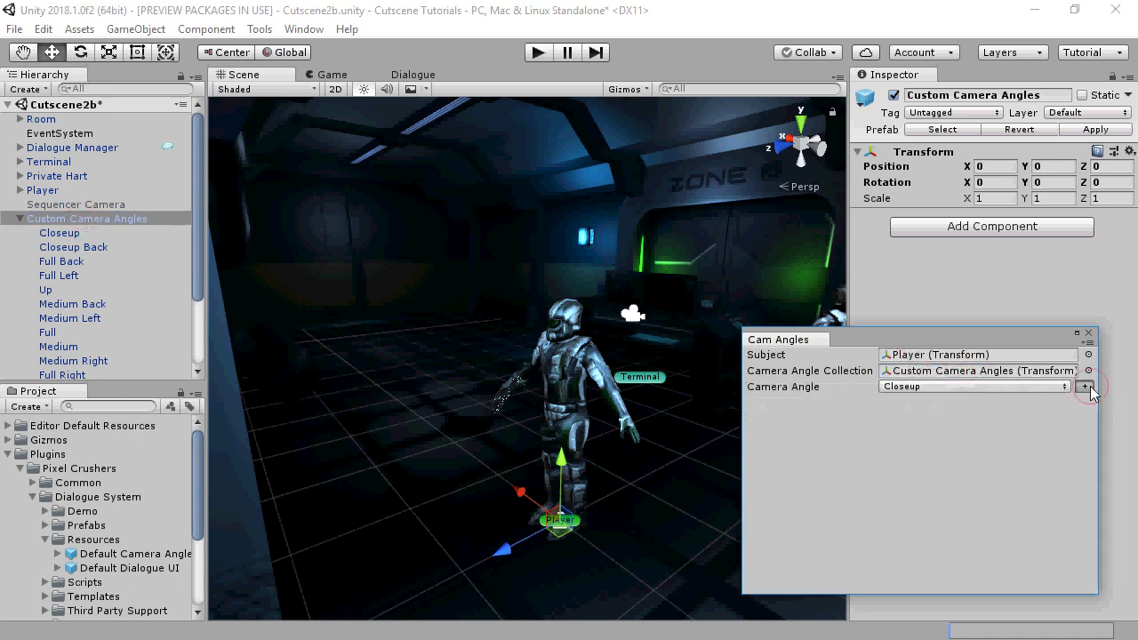
Add a new camera angle to the collection and name it Knees.
{"action": "left_click", "coordinate": [1087, 386]}
{"action": "left_click", "coordinate": [979, 388]}
{"action": "left_click", "coordinate": [978, 384]}
{"action": "left_click", "coordinate": [970, 388]}
{"action": "left_click", "coordinate": [966, 384]}
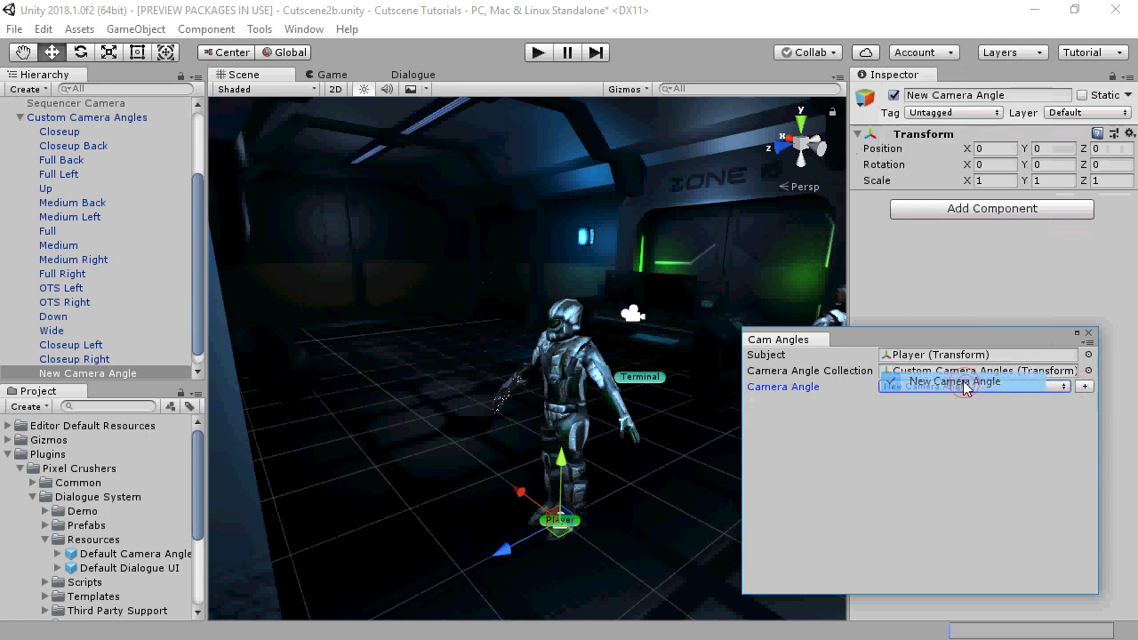
{"action": "left_click", "coordinate": [1023, 95]}
{"action": "type", "text": "Knees"}
{"action": "key", "text": "Return"}
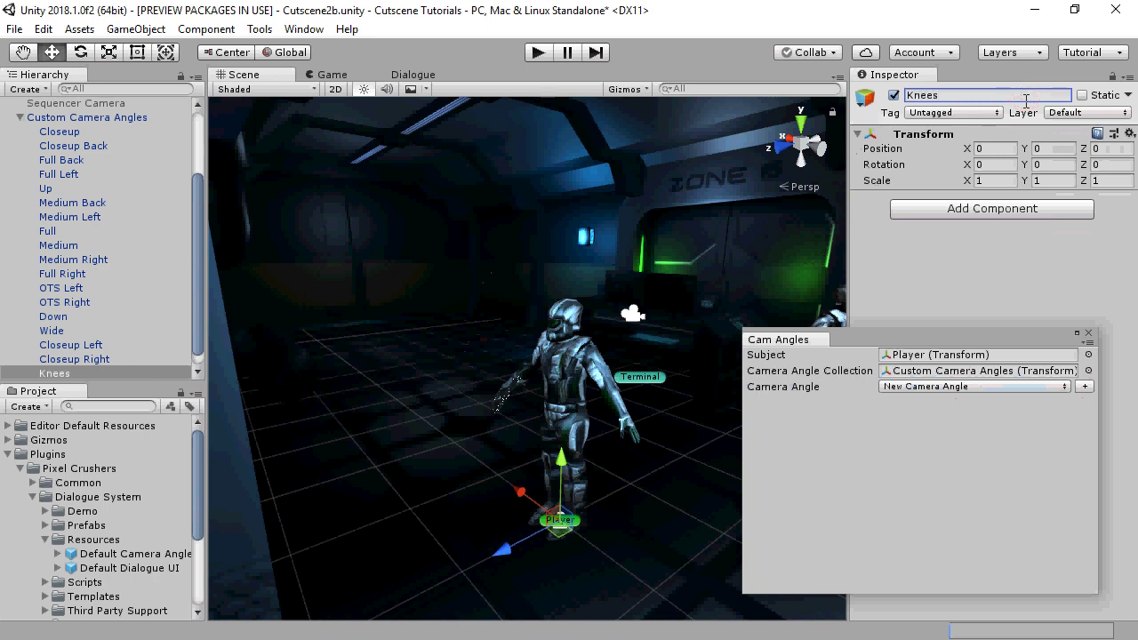
{"action": "left_click", "coordinate": [947, 427]}
Place the Knees angle at position Y 0.5, Z 0.7 with Y rotation 180, previewing in Game view.
{"action": "left_click", "coordinate": [1050, 152]}
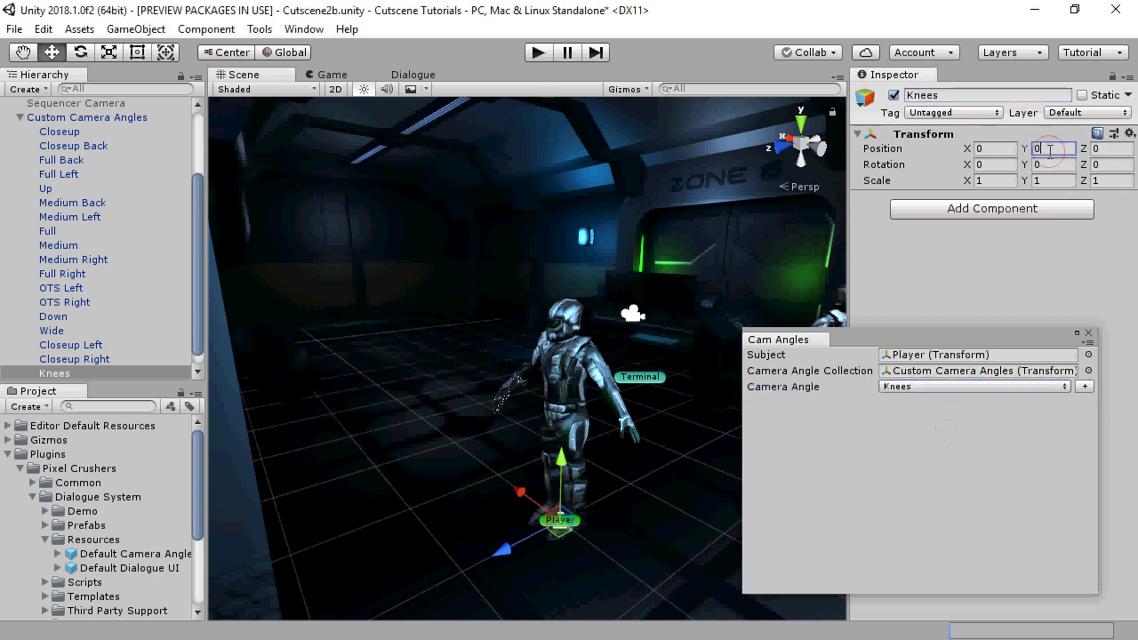
{"action": "type", "text": "0.5"}
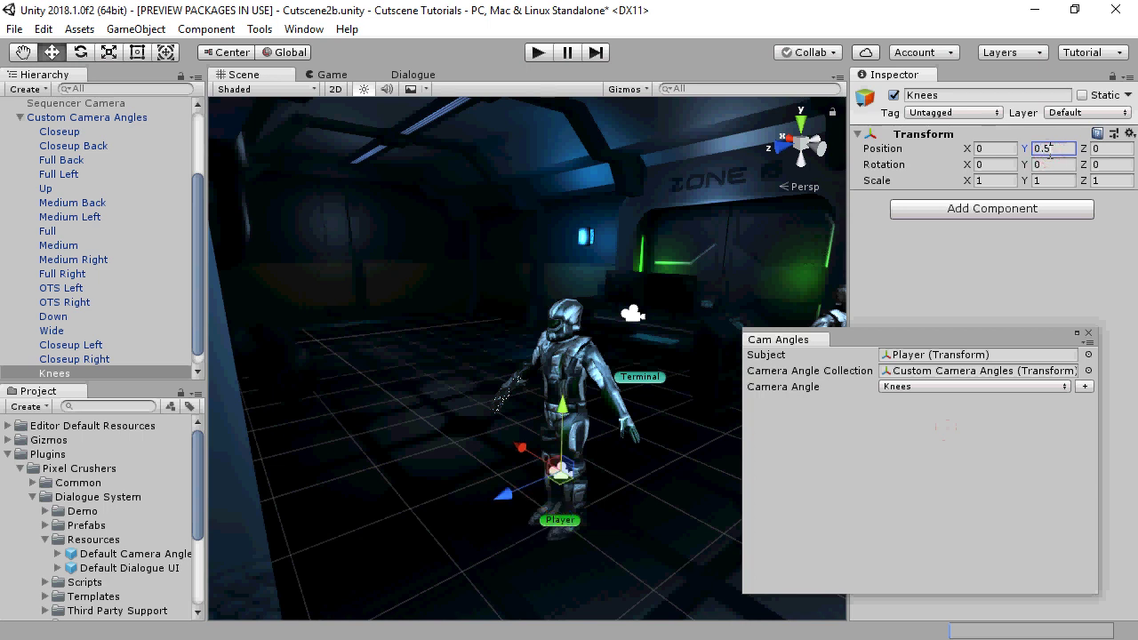
{"action": "left_click", "coordinate": [1118, 148]}
{"action": "type", "text": "0.7"}
{"action": "left_click", "coordinate": [1065, 163]}
{"action": "type", "text": "180"}
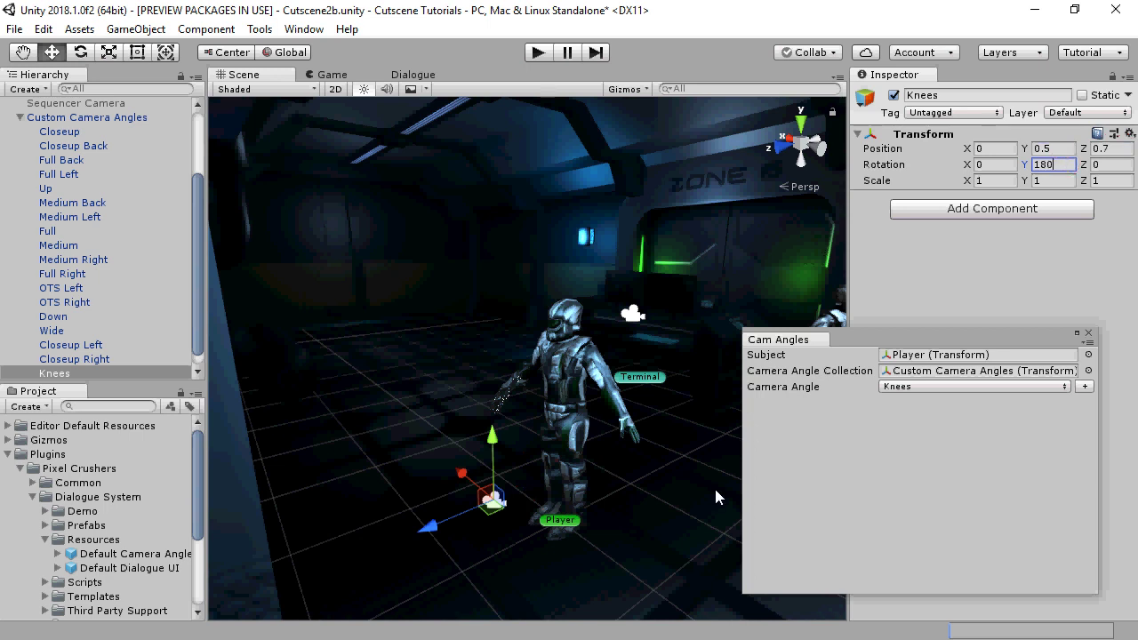
{"action": "left_click", "coordinate": [329, 74]}
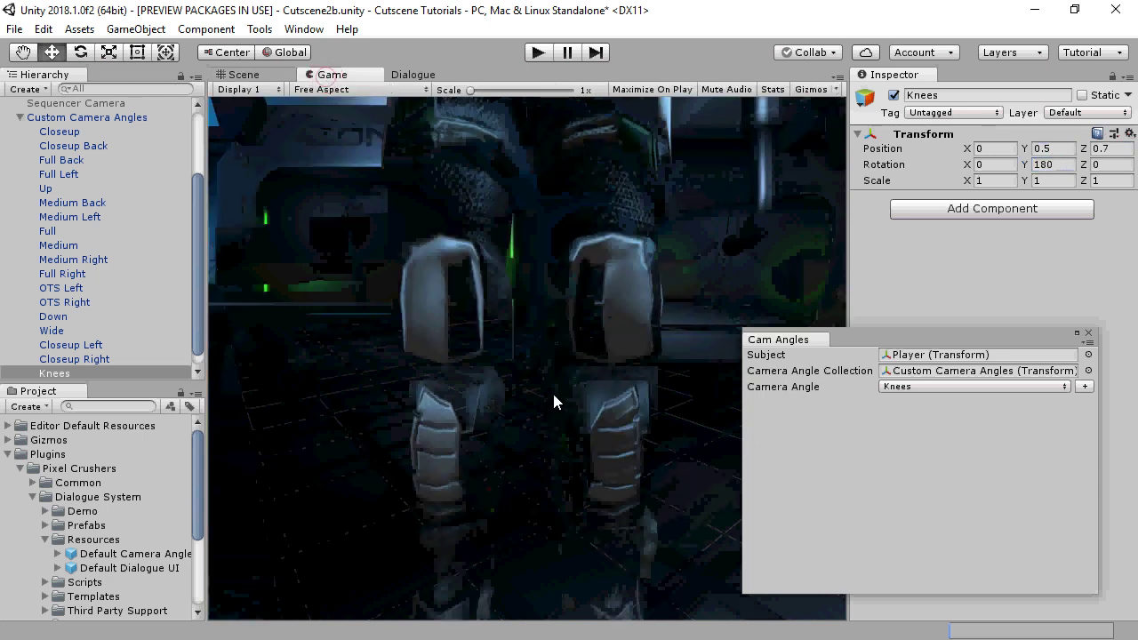
{"action": "left_click", "coordinate": [246, 75]}
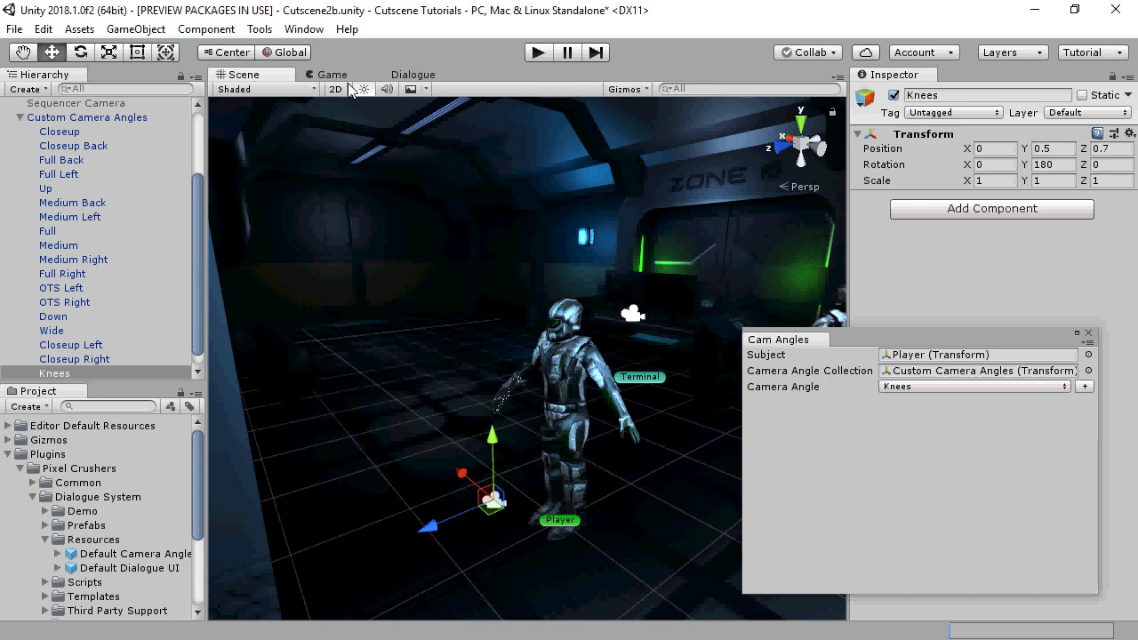
Change the Hello, sir. sequence's second command to Camera(Knees,listener)@{{end}}.
{"action": "left_click", "coordinate": [412, 74]}
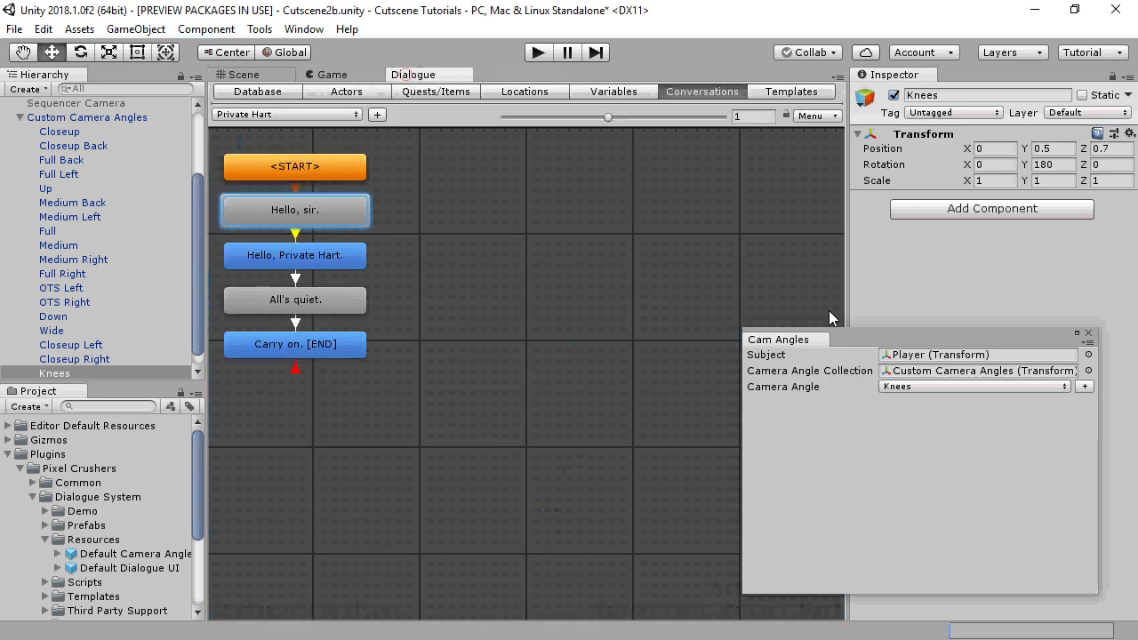
{"action": "left_click", "coordinate": [312, 206]}
{"action": "left_click_drag", "start_coordinate": [981, 341], "coordinate": [683, 352]}
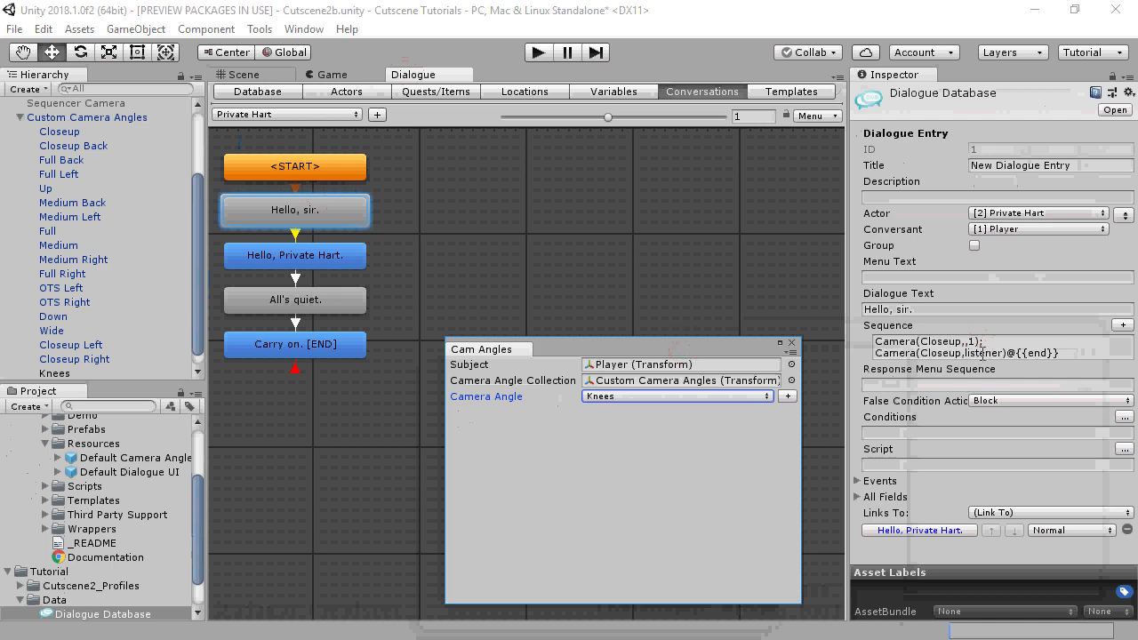
{"action": "left_click", "coordinate": [944, 352]}
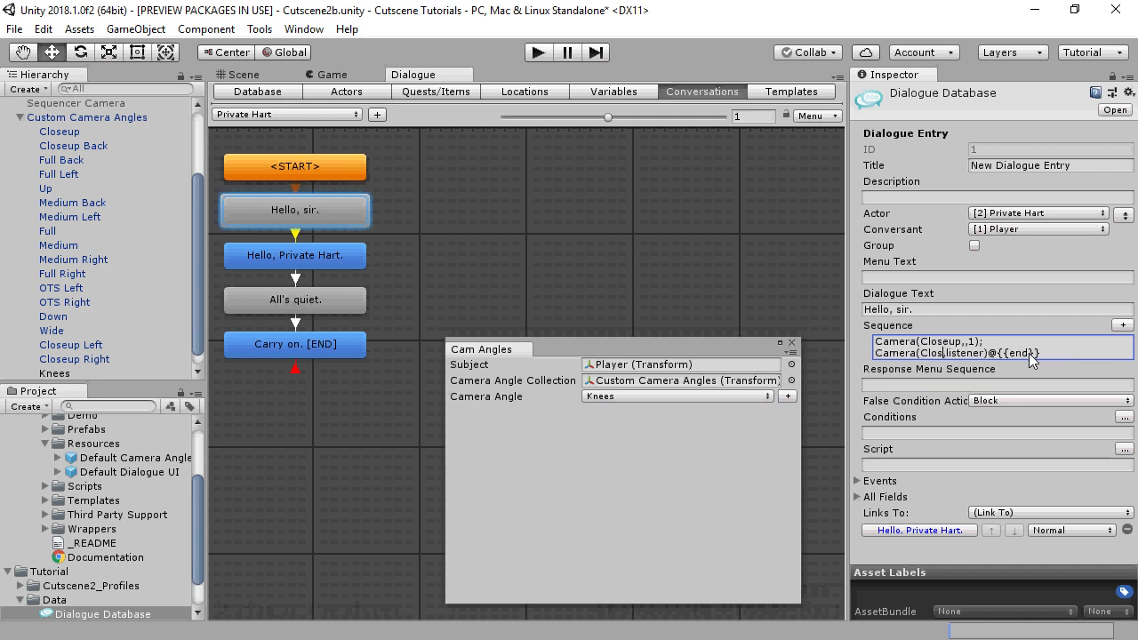
{"action": "key", "text": "BackSpace"}
{"action": "key", "text": "BackSpace"}
{"action": "key", "text": "BackSpace"}
{"action": "key", "text": "BackSpace"}
{"action": "key", "text": "BackSpace"}
{"action": "key", "text": "BackSpace"}
{"action": "key", "text": "BackSpace"}
{"action": "type", "text": "Knees"}
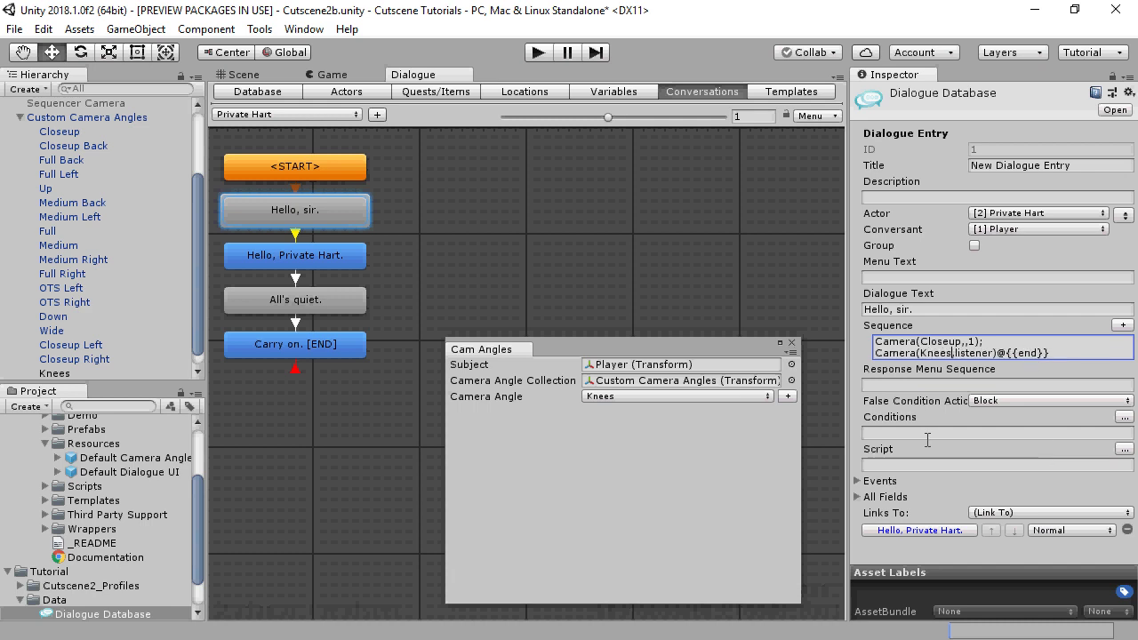
{"action": "left_click", "coordinate": [1106, 352]}
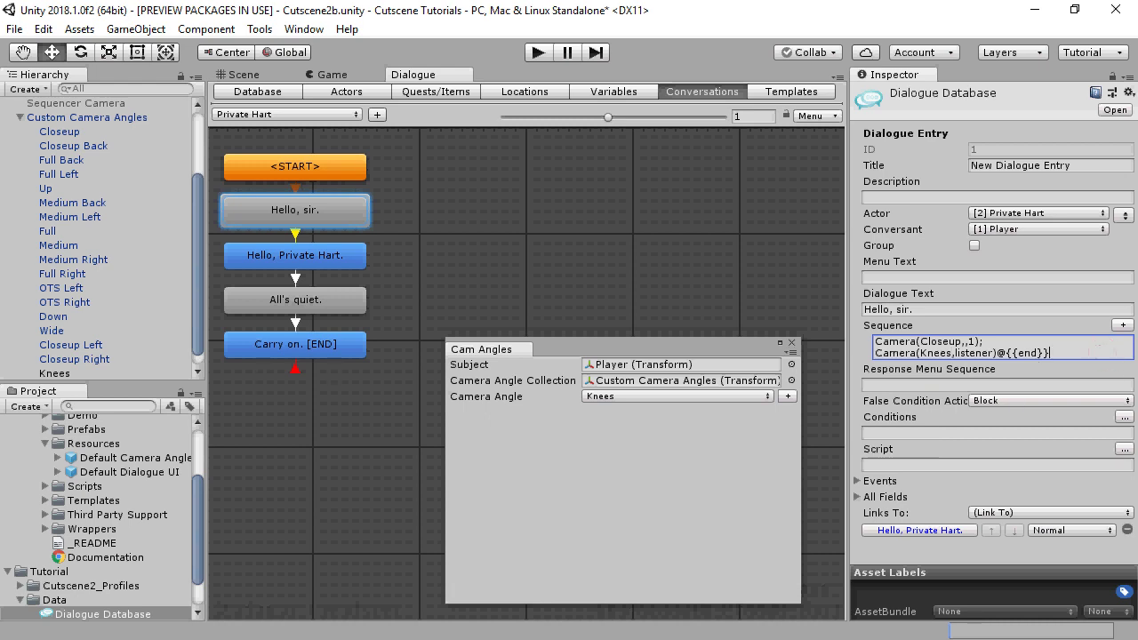